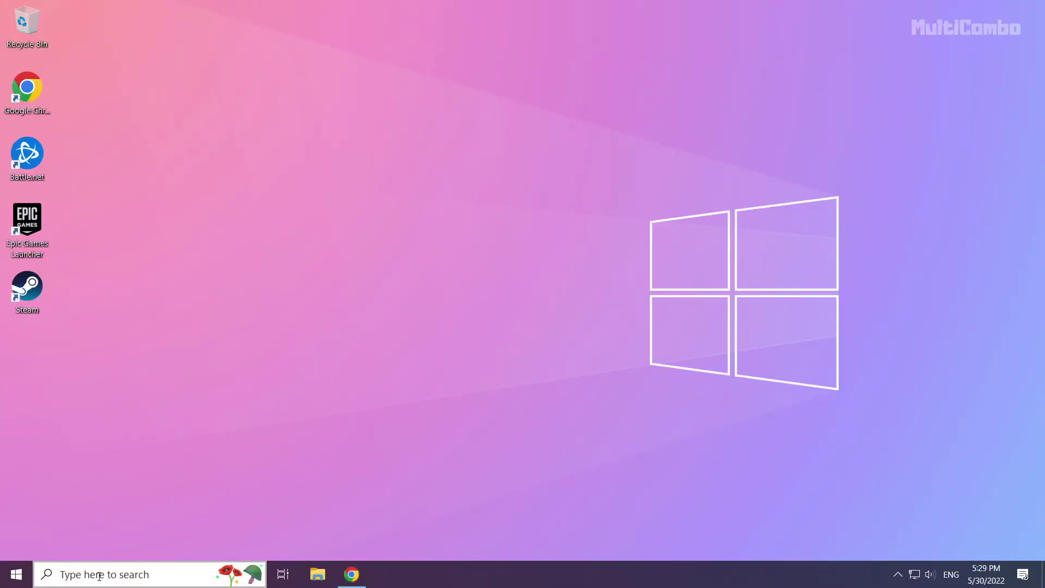
Search Windows for 'device manager' to launch Device Manager.
{"action": "left_click", "coordinate": [127, 574]}
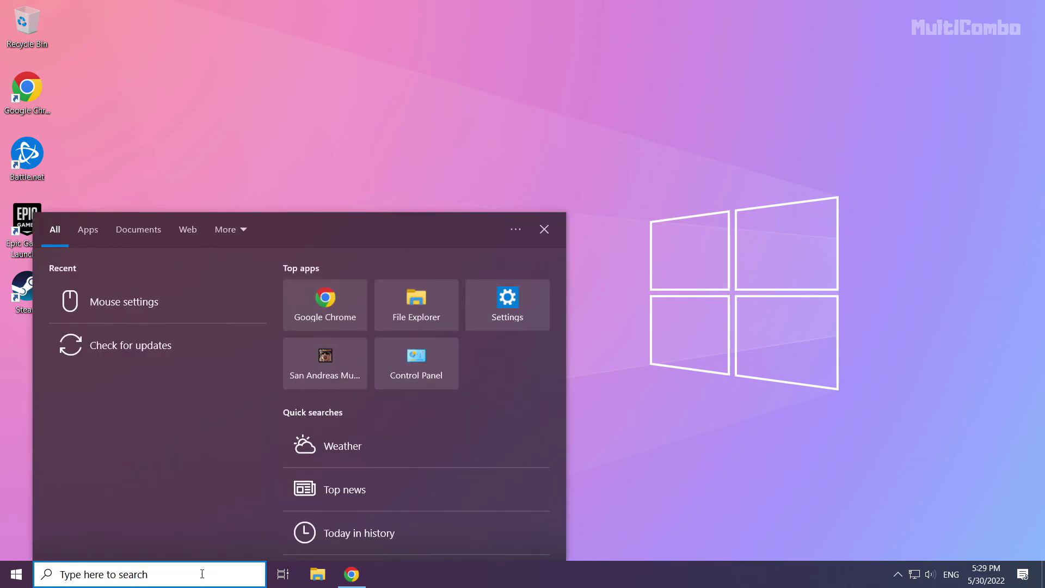
{"action": "type", "text": "devic"}
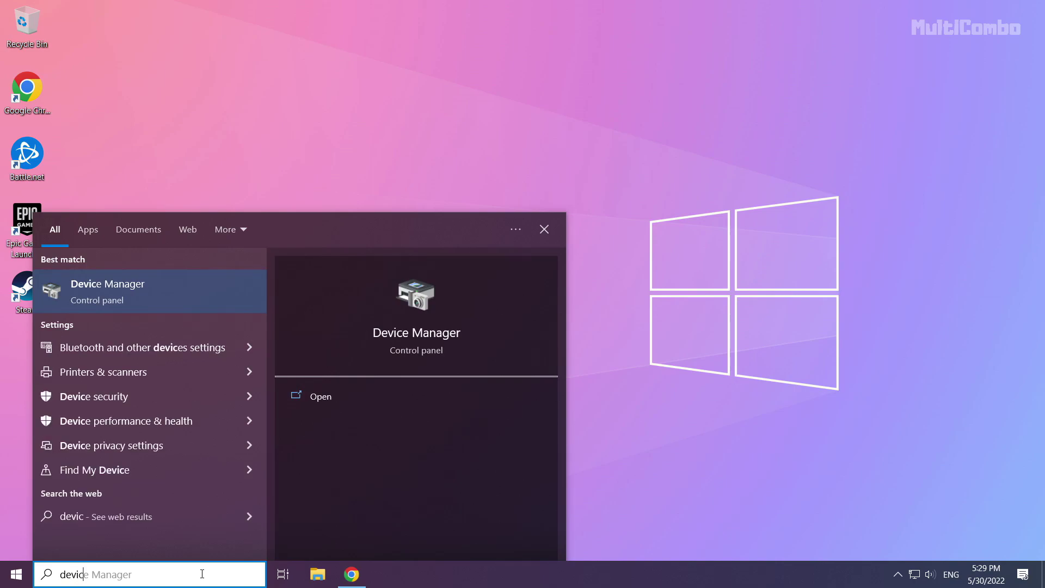
{"action": "type", "text": "e mana"}
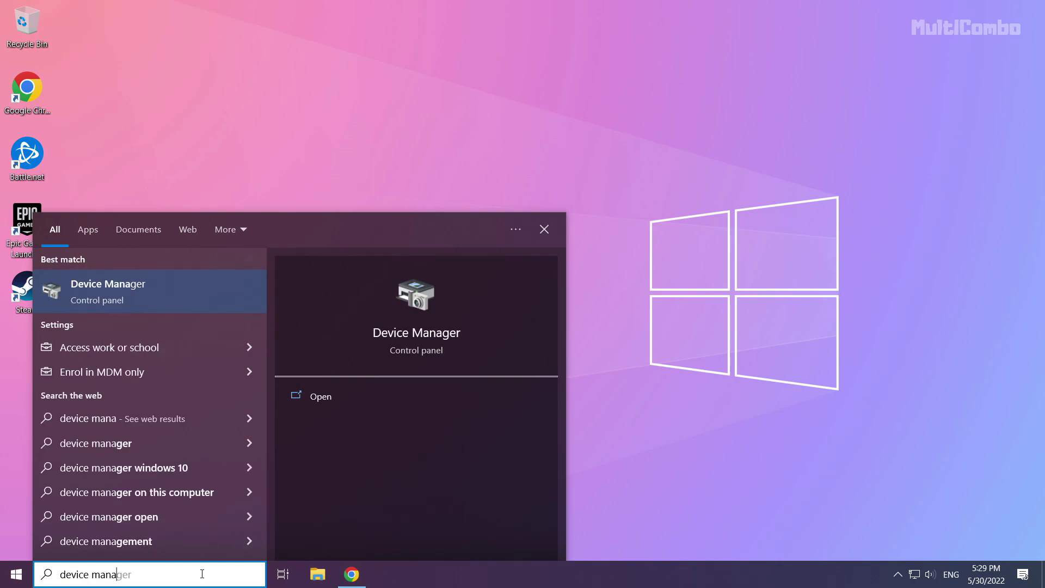
{"action": "type", "text": "ger"}
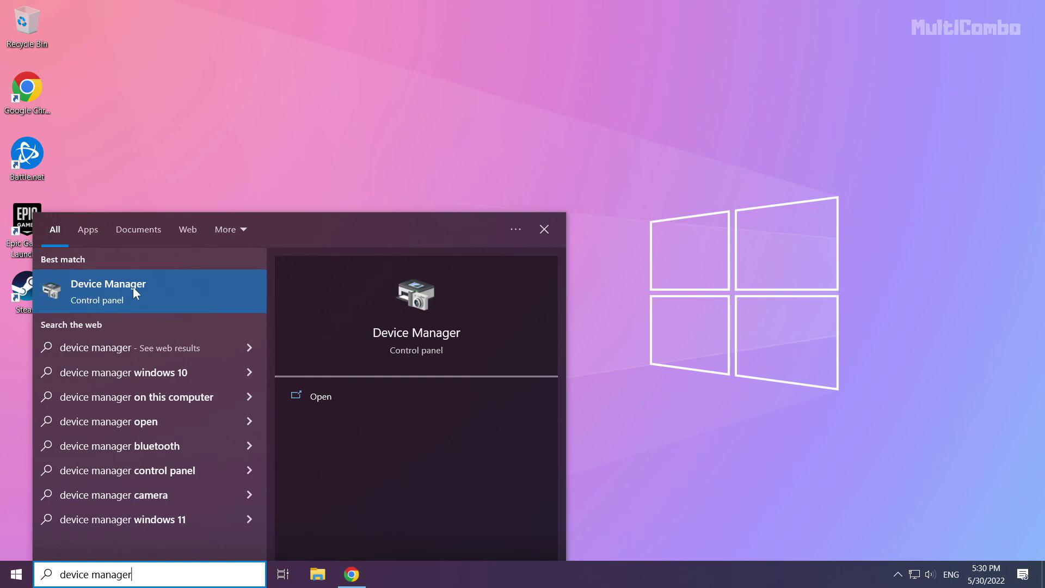
Centre the Device Manager window, expand Display adapters and select the NVIDIA GeForce GTX 1050 Ti.
{"action": "left_click", "coordinate": [119, 289]}
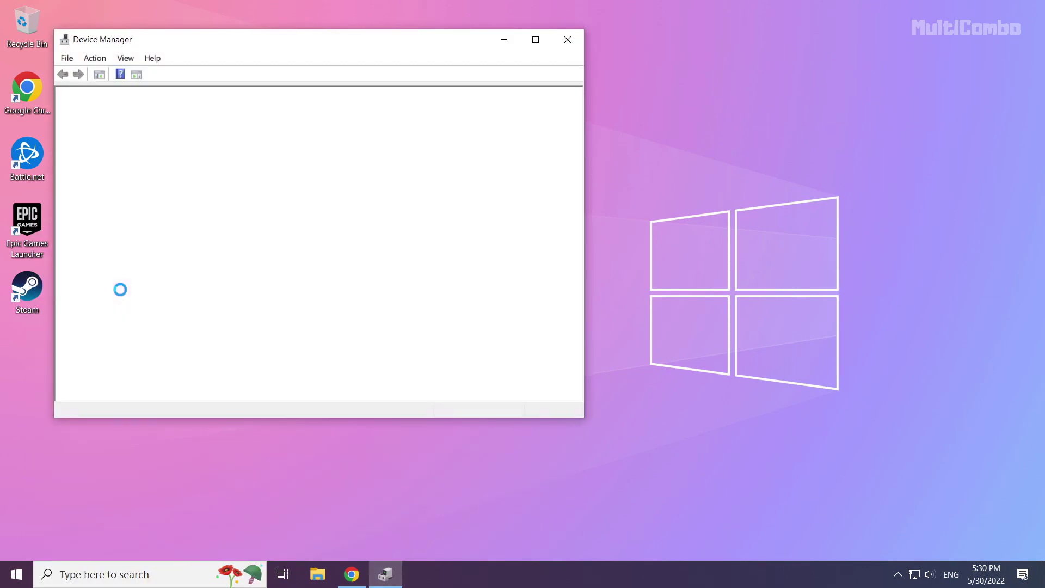
{"action": "mouse_move", "coordinate": [241, 43]}
{"action": "left_mouse_down"}
{"action": "mouse_move", "coordinate": [416, 100]}
{"action": "mouse_move", "coordinate": [441, 96]}
{"action": "left_mouse_up"}
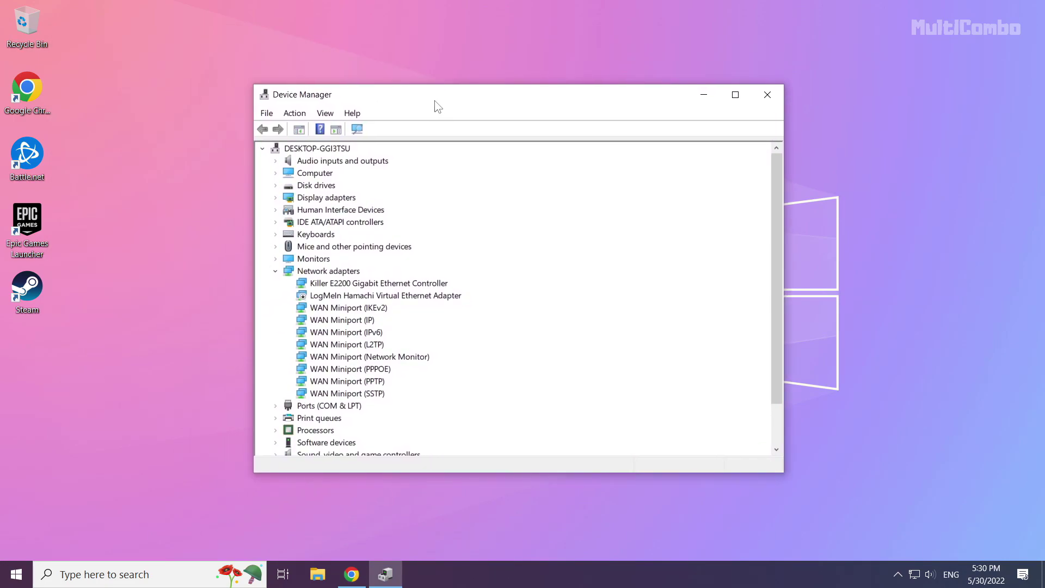
{"action": "left_click", "coordinate": [336, 198]}
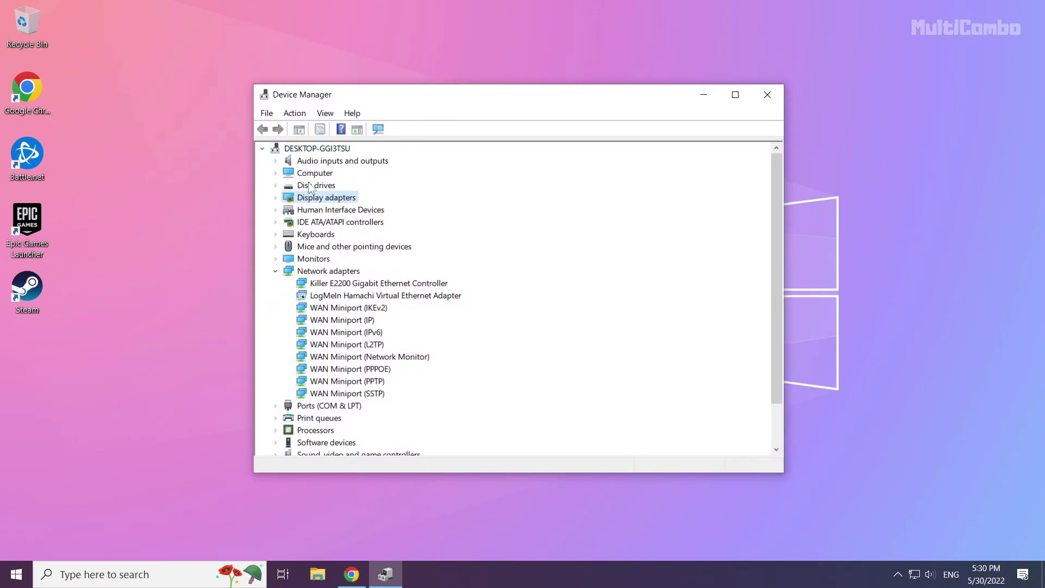
{"action": "left_click", "coordinate": [275, 198]}
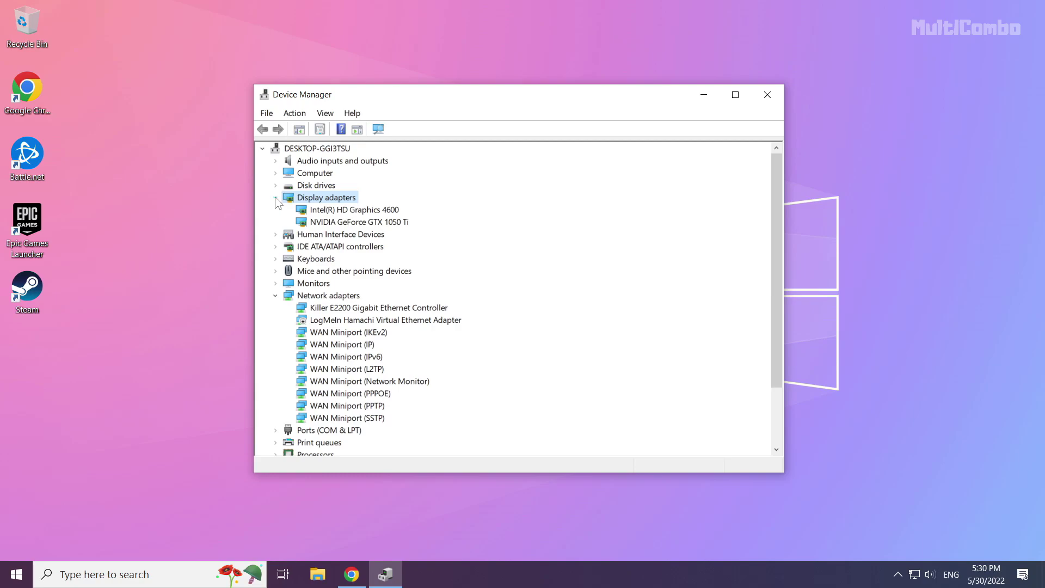
{"action": "left_click", "coordinate": [337, 223]}
{"action": "left_click", "coordinate": [340, 222]}
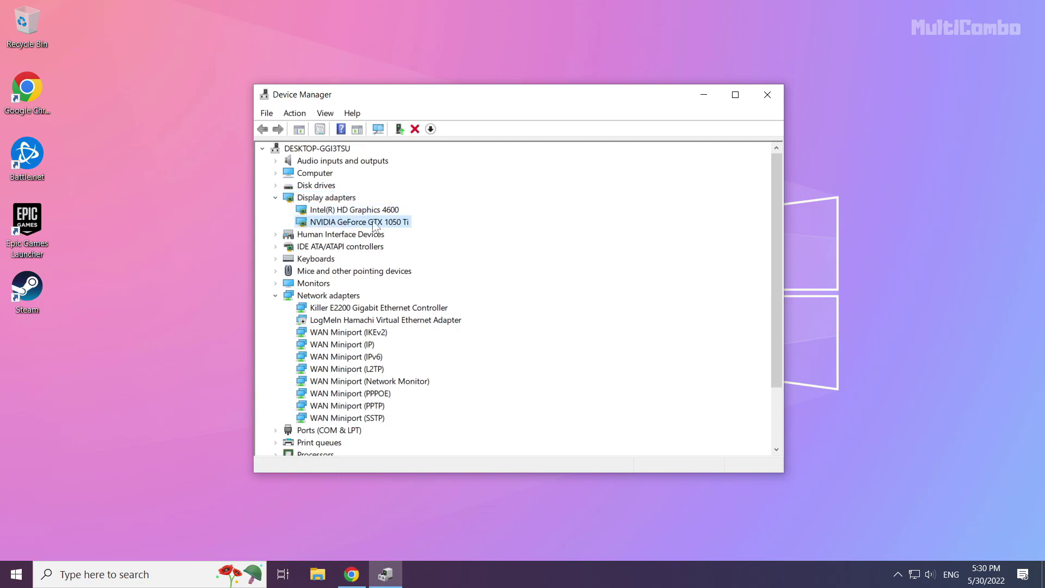
Auto-search drivers for the NVIDIA GeForce GTX 1050 Ti; the best driver is already installed.
{"action": "right_click", "coordinate": [341, 222]}
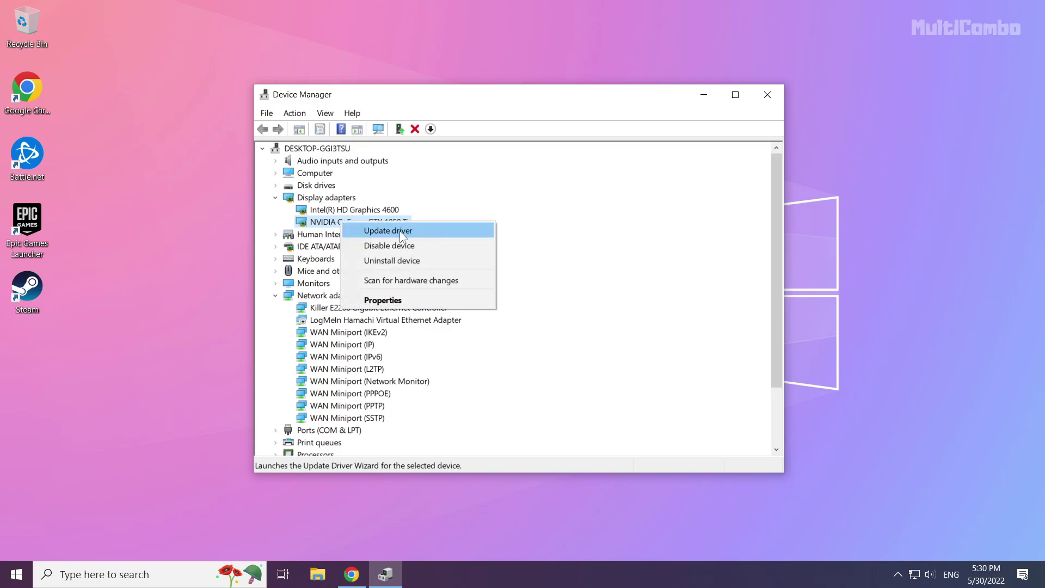
{"action": "left_click", "coordinate": [404, 232]}
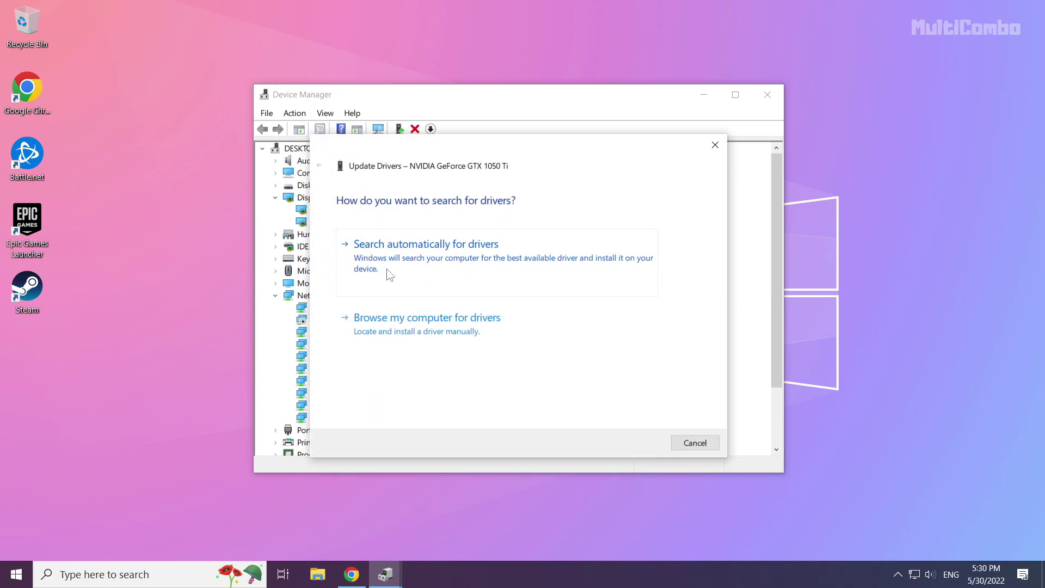
{"action": "left_click", "coordinate": [469, 278]}
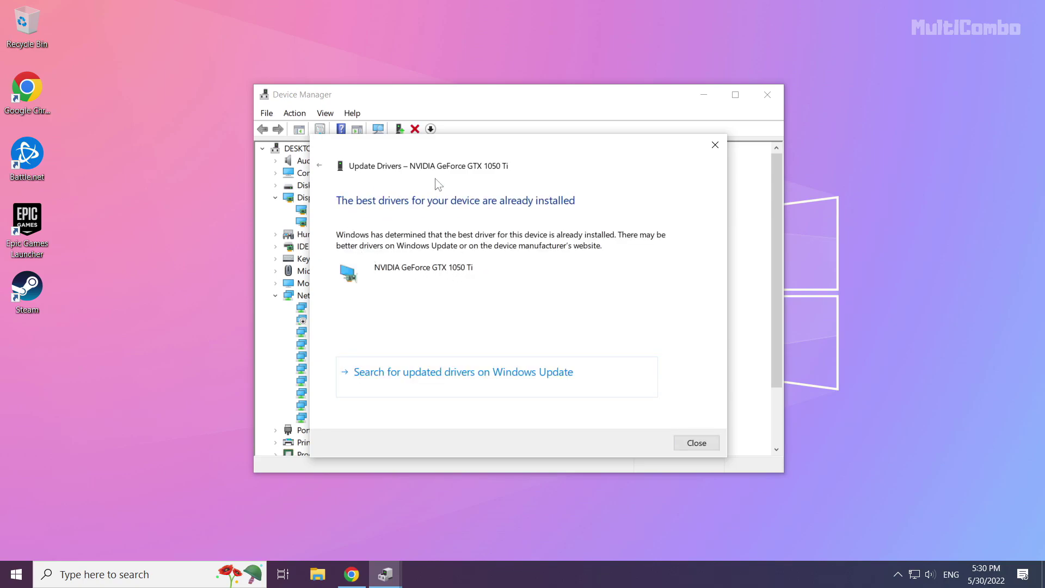
{"action": "left_click", "coordinate": [700, 443]}
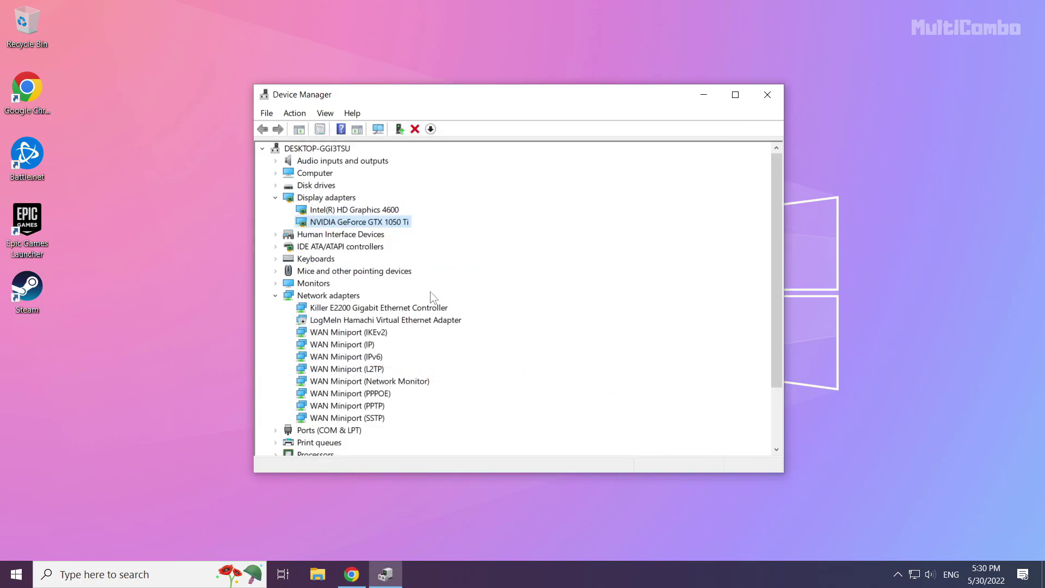
Auto-search drivers for the Intel HD Graphics 4600; the best driver is already installed.
{"action": "left_click", "coordinate": [330, 210]}
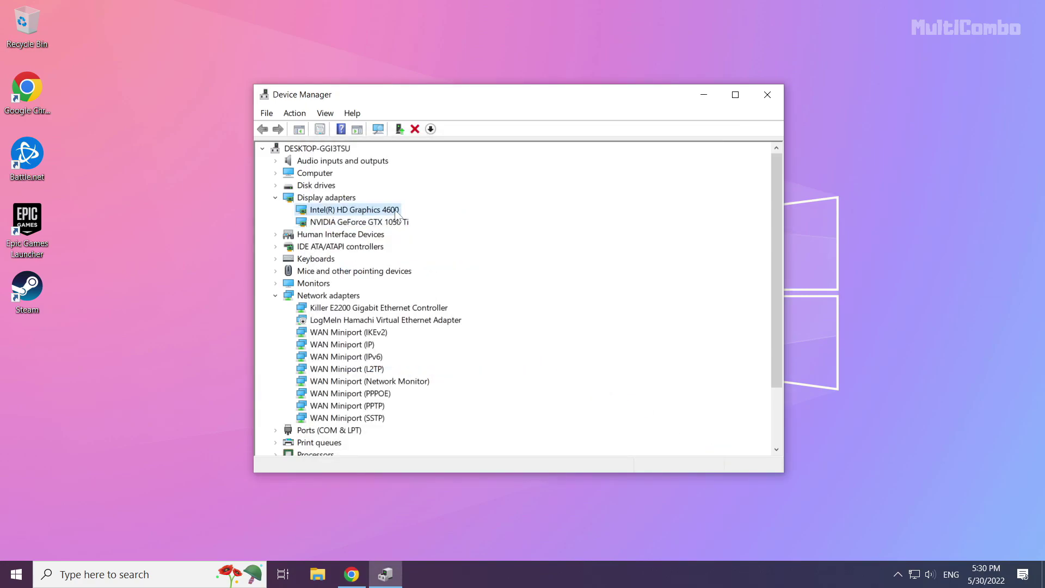
{"action": "right_click", "coordinate": [354, 214]}
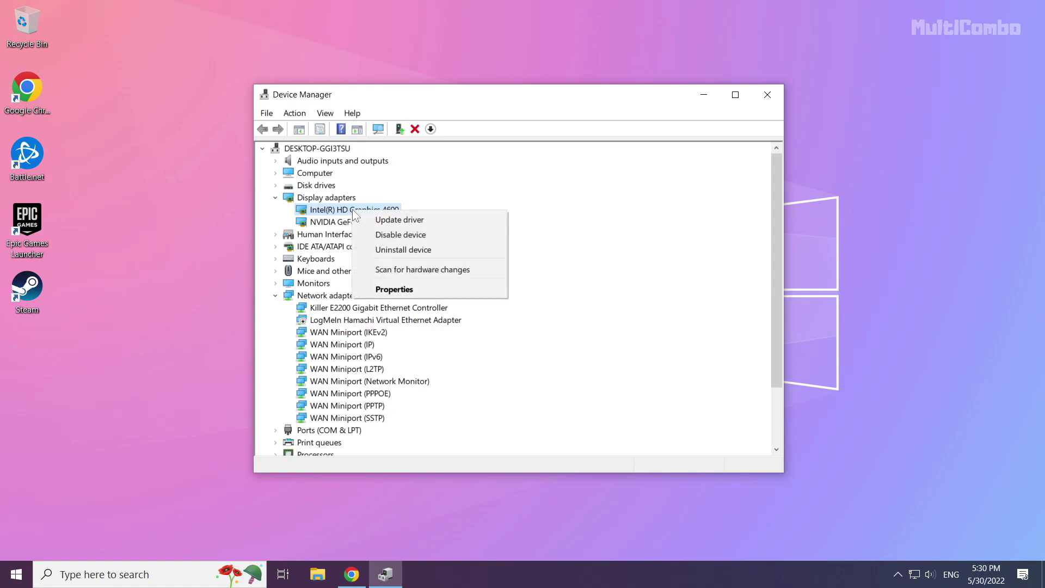
{"action": "left_click", "coordinate": [438, 222]}
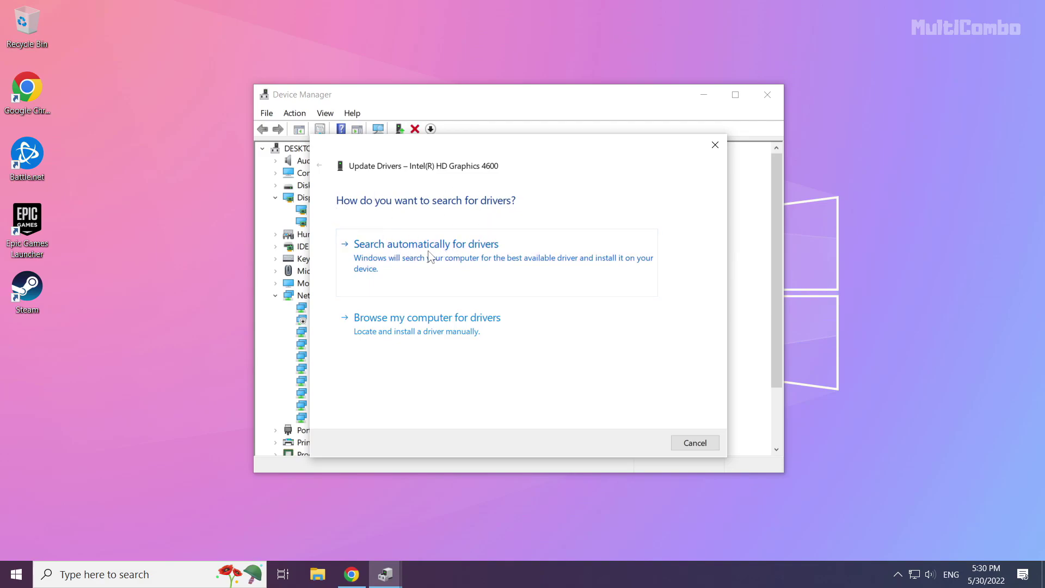
{"action": "left_click", "coordinate": [431, 278]}
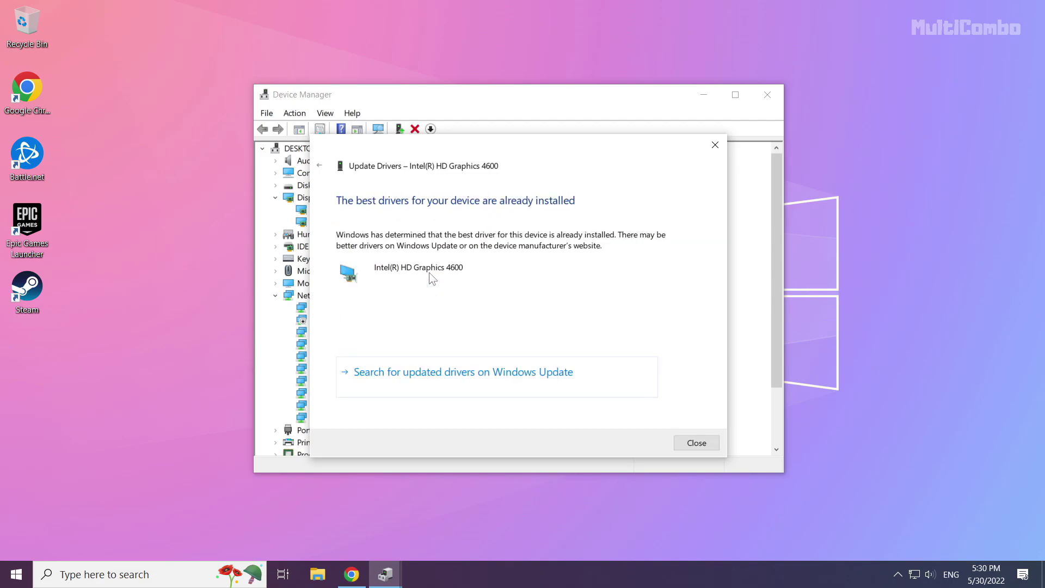
{"action": "left_click", "coordinate": [699, 442]}
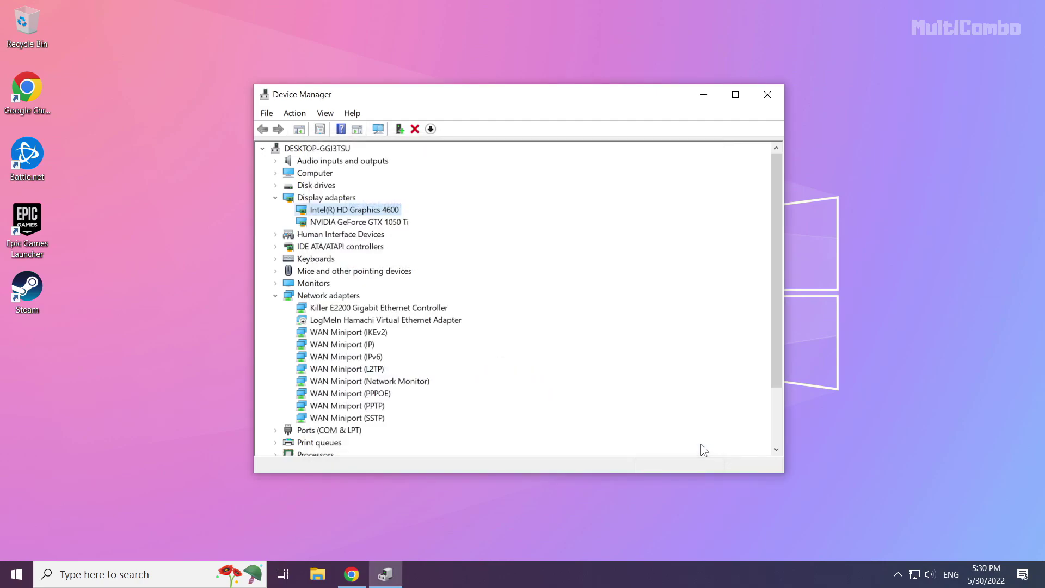
Close Device Manager and search Windows for 'update'.
{"action": "left_click", "coordinate": [768, 96]}
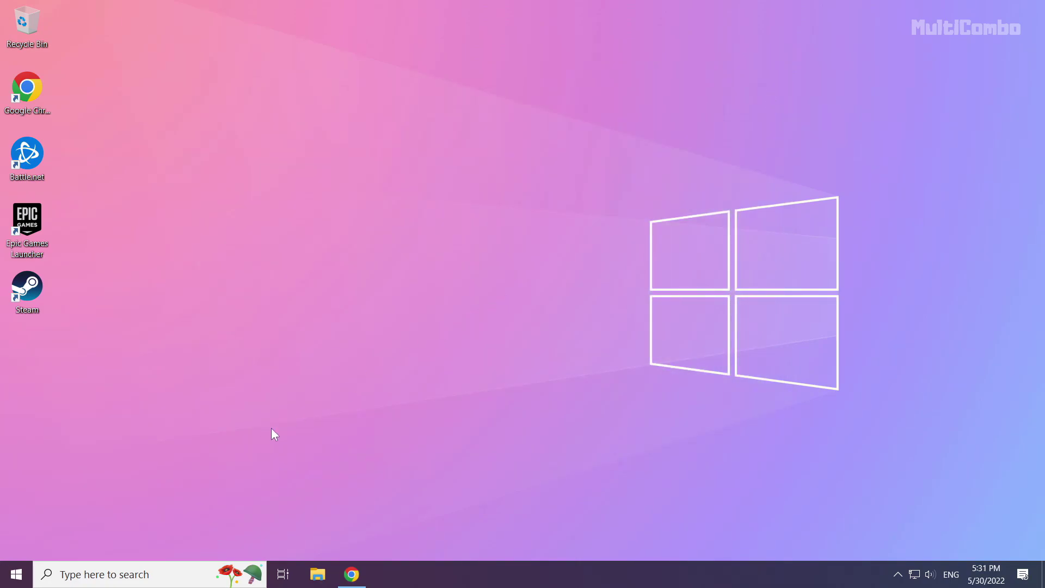
{"action": "left_click", "coordinate": [129, 575]}
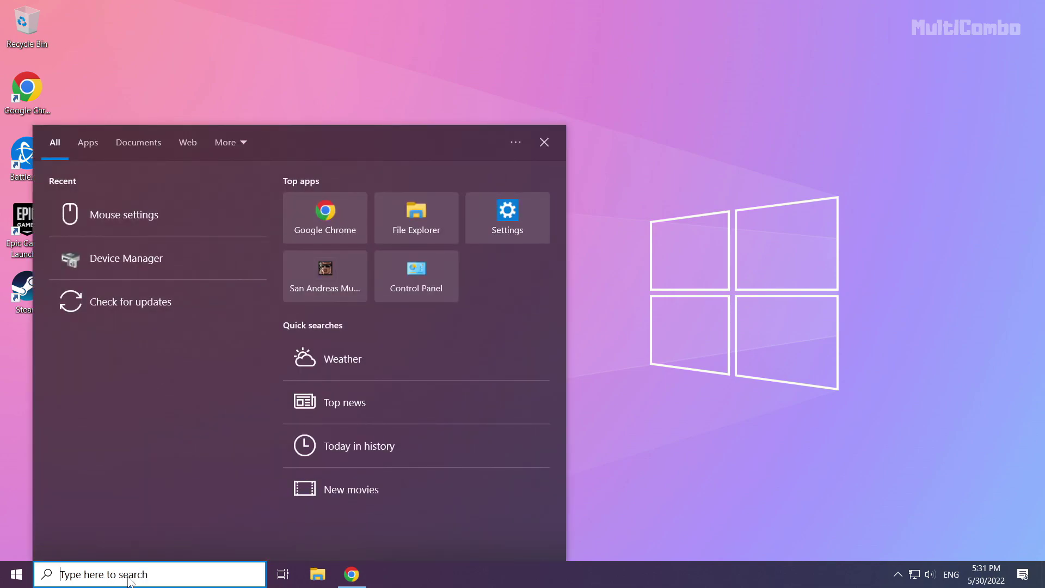
{"action": "type", "text": "update"}
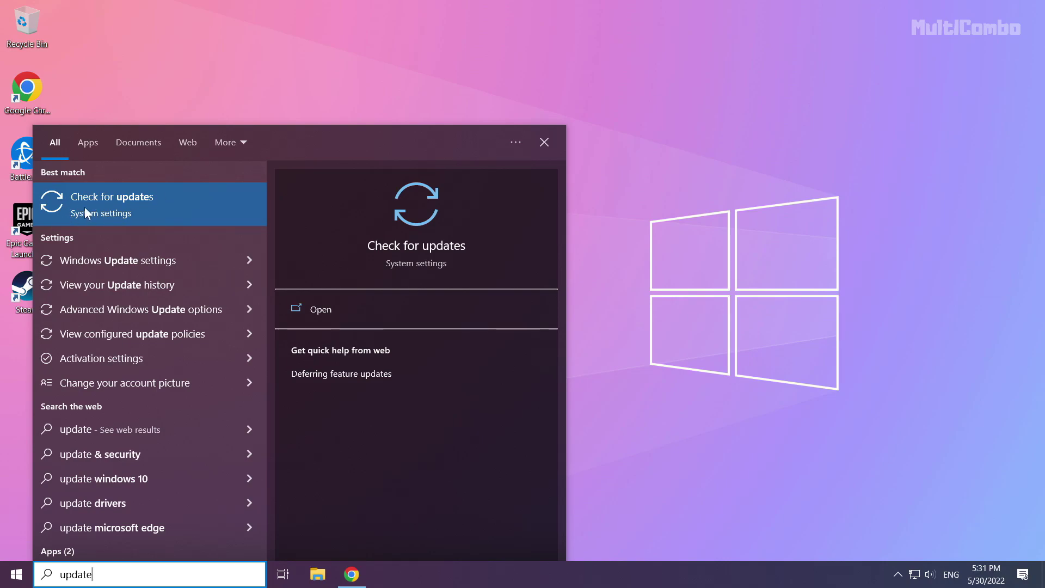
Open Windows Update settings, check for updates, then close Settings.
{"action": "left_click", "coordinate": [143, 203]}
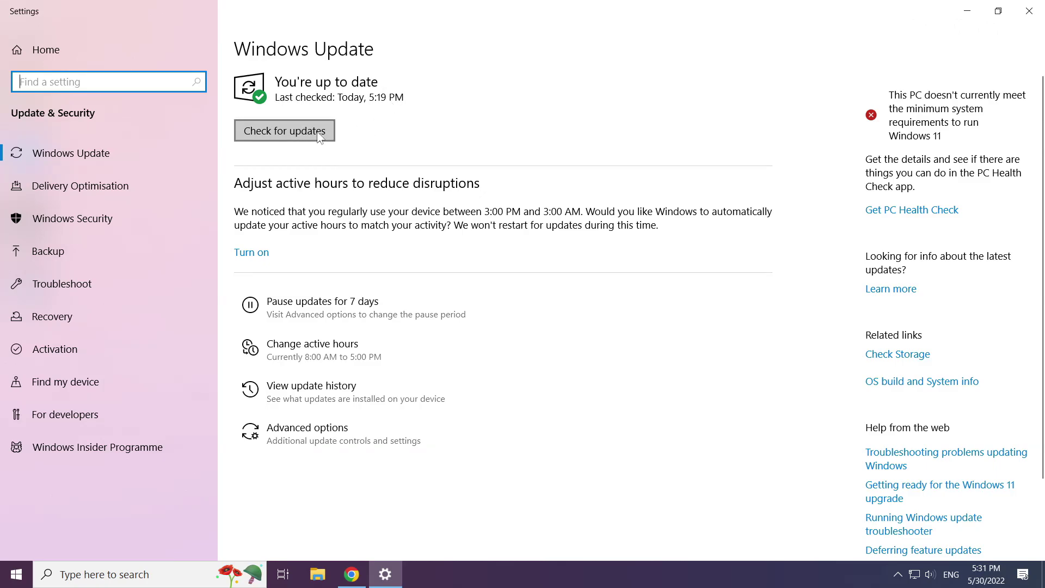
{"action": "left_click", "coordinate": [285, 129]}
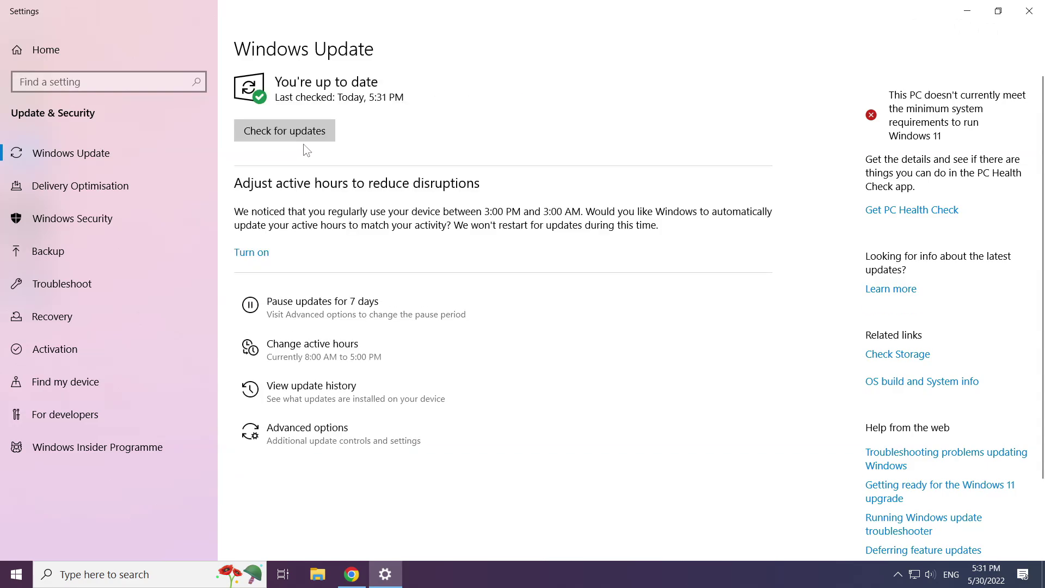
{"action": "left_click", "coordinate": [1028, 11]}
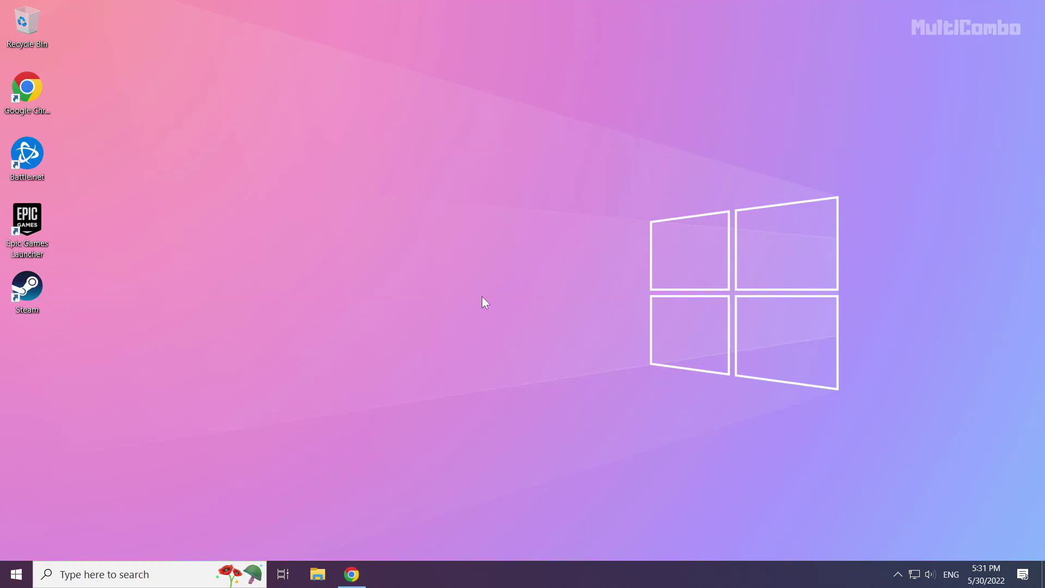
Return to Chrome and download the DirectX End-User Runtime Web Installer.
{"action": "left_click", "coordinate": [352, 574]}
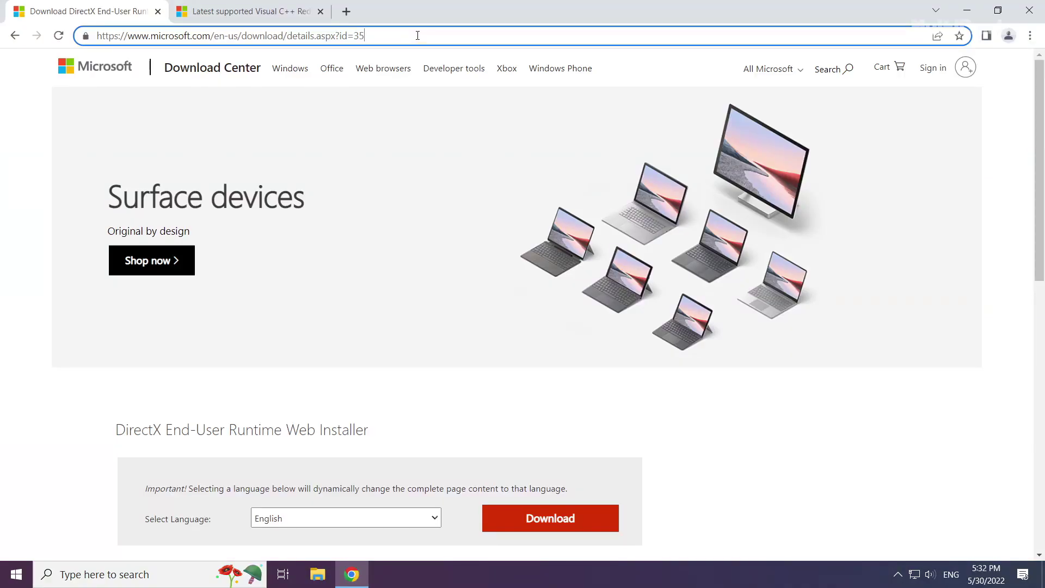
{"action": "mouse_move", "coordinate": [417, 35]}
{"action": "left_mouse_down"}
{"action": "mouse_move", "coordinate": [118, 35]}
{"action": "mouse_move", "coordinate": [439, 33]}
{"action": "left_mouse_up"}
{"action": "left_click", "coordinate": [430, 397]}
{"action": "scroll", "coordinate": [417, 398], "scroll_direction": "down", "scroll_amount": 1}
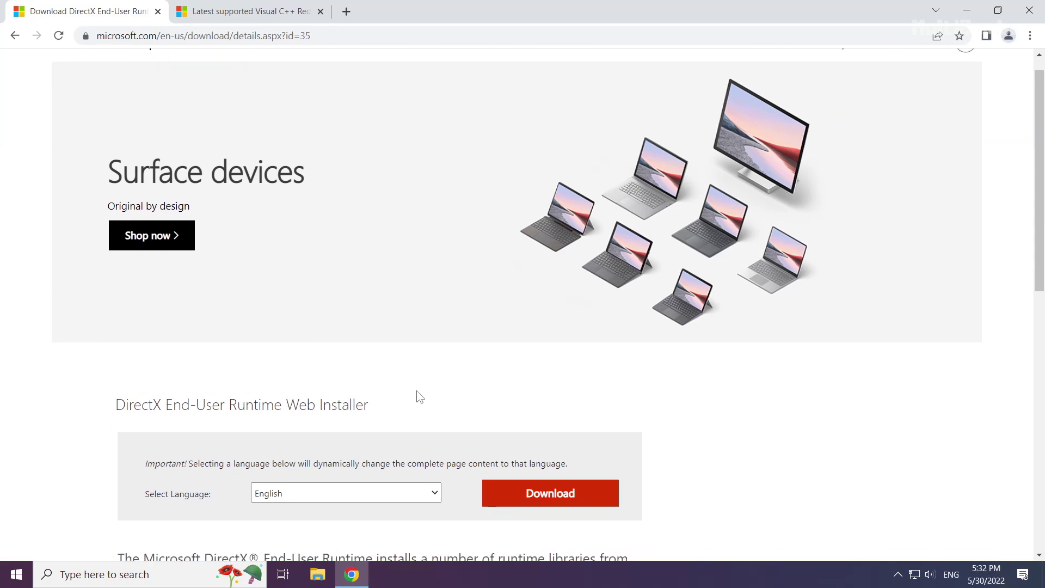
{"action": "scroll", "coordinate": [417, 397], "scroll_direction": "down", "scroll_amount": 2}
{"action": "left_click_drag", "start_coordinate": [380, 297], "coordinate": [103, 292]}
{"action": "left_click", "coordinate": [99, 291]}
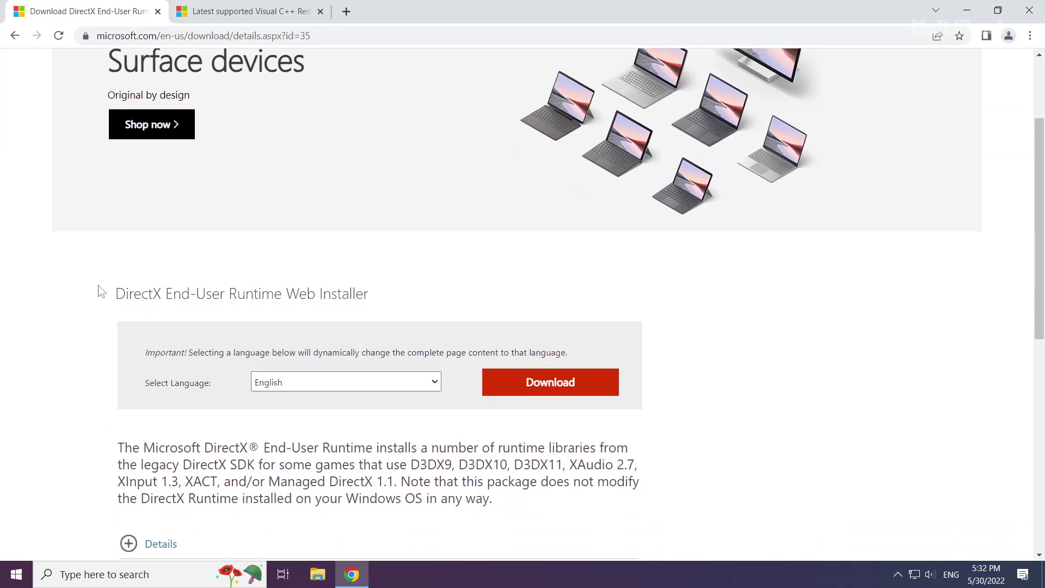
{"action": "left_click", "coordinate": [555, 390]}
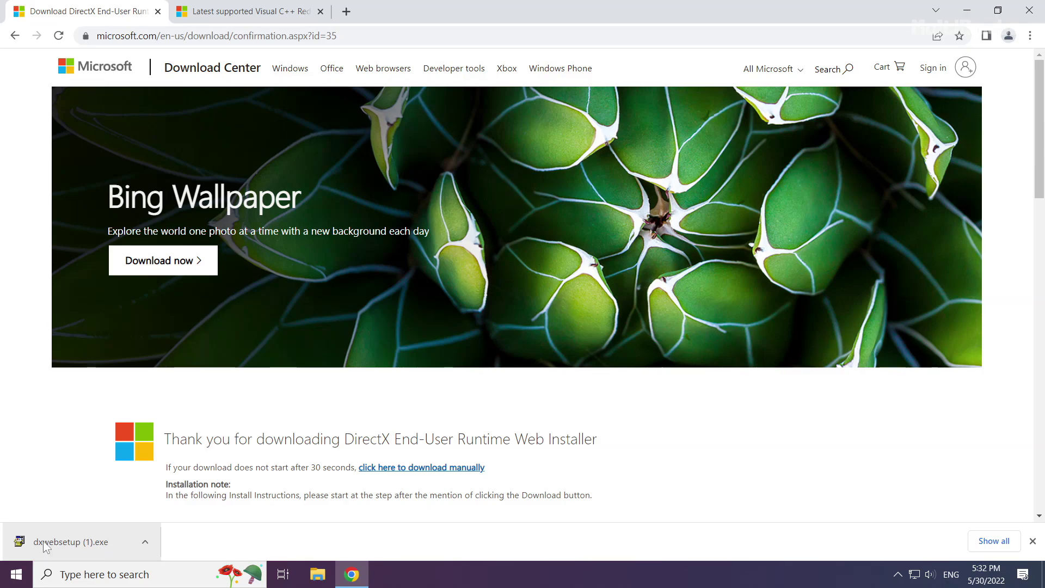
Run dxwebsetup.exe, accept the licence, decline the Bing Bar and finish DirectX Setup.
{"action": "left_click", "coordinate": [71, 539]}
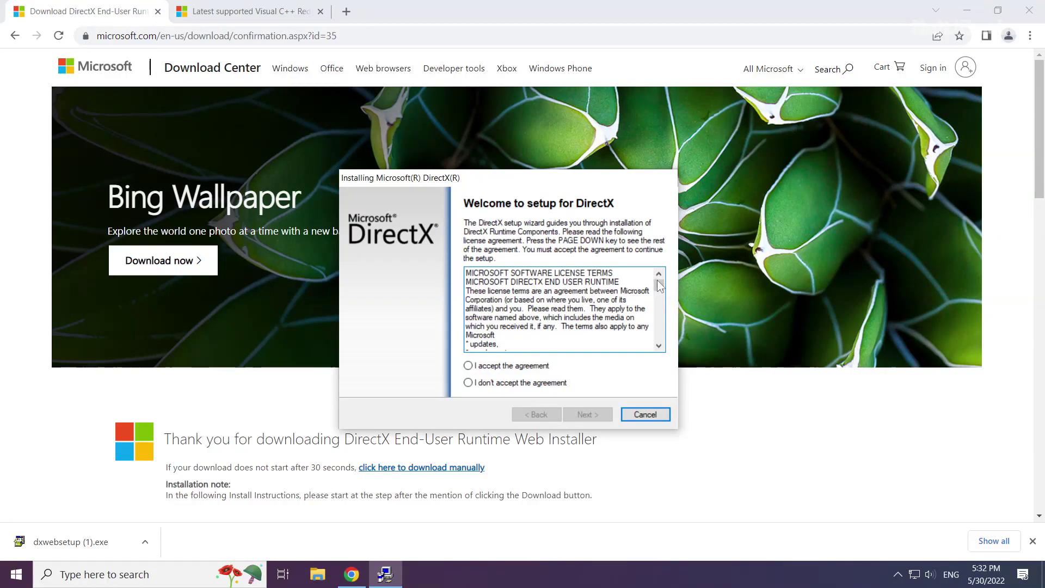
{"action": "left_click", "coordinate": [658, 301]}
{"action": "left_click_drag", "start_coordinate": [661, 296], "coordinate": [660, 341]}
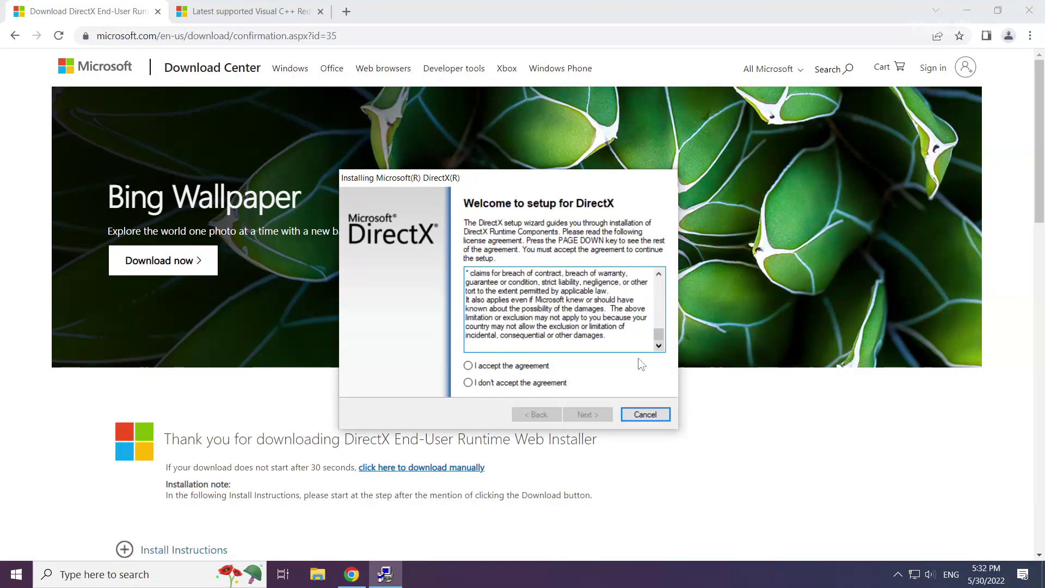
{"action": "left_click", "coordinate": [468, 365]}
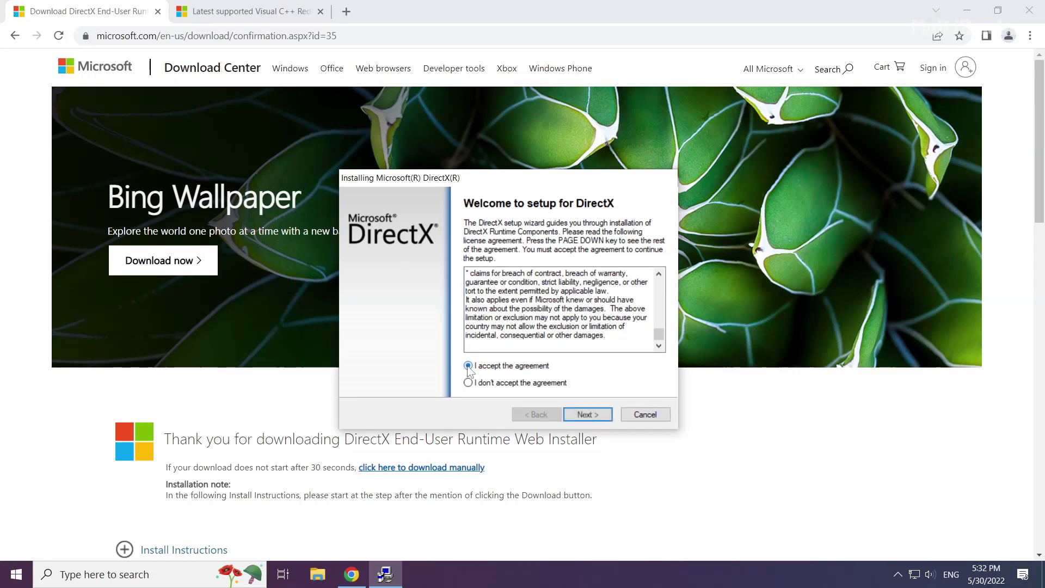
{"action": "left_click", "coordinate": [587, 415]}
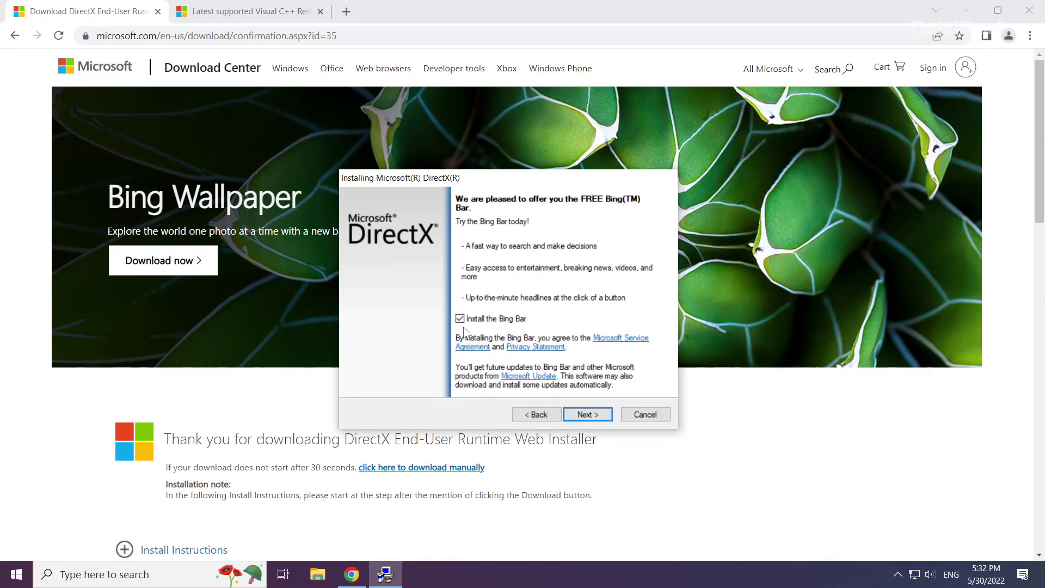
{"action": "left_click", "coordinate": [461, 317]}
{"action": "left_click", "coordinate": [585, 414]}
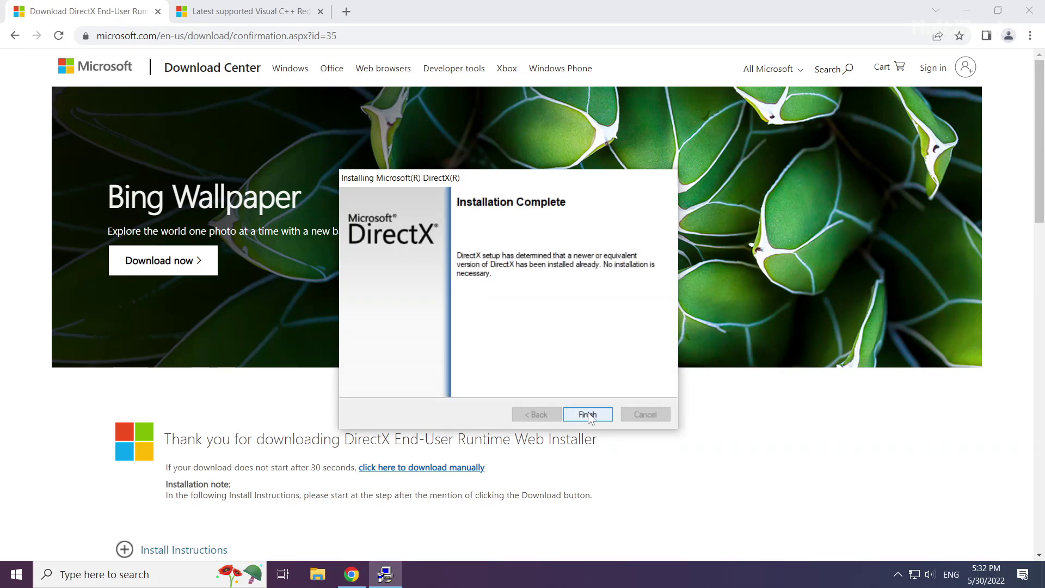
{"action": "left_click", "coordinate": [588, 414]}
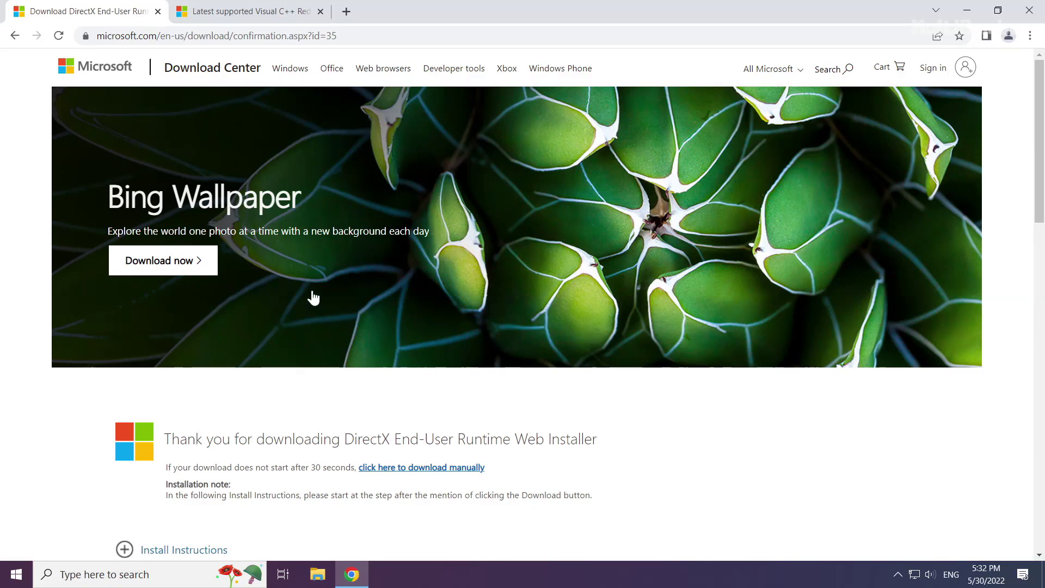
Close the DirectX tab and download the ARM64, x86 and x64 Visual C++ 2015–2022 redistributables.
{"action": "left_click", "coordinate": [158, 12]}
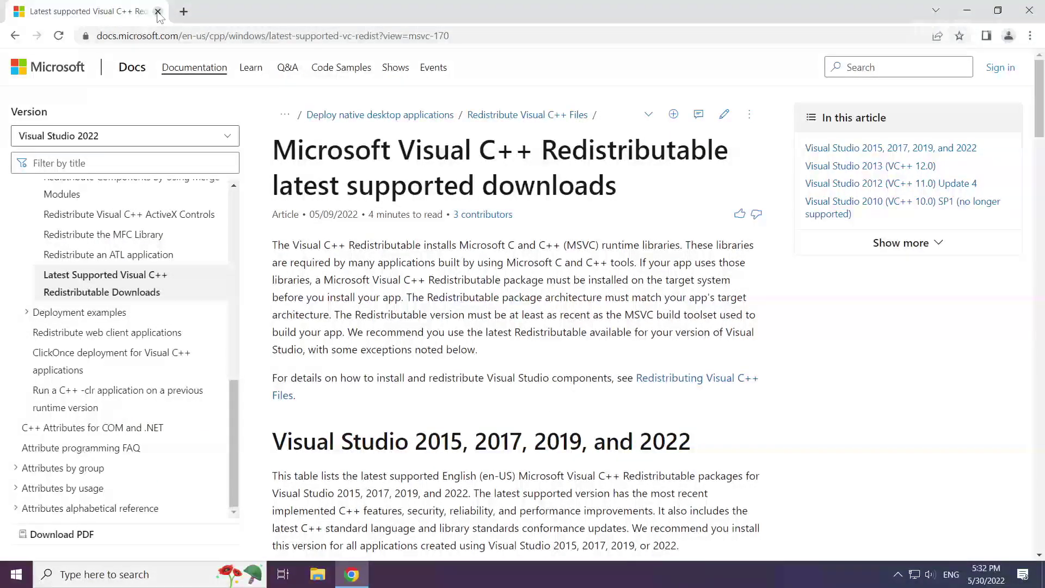
{"action": "left_click_drag", "start_coordinate": [542, 35], "coordinate": [542, 32]}
{"action": "mouse_move", "coordinate": [273, 149]}
{"action": "left_mouse_down"}
{"action": "mouse_move", "coordinate": [463, 151]}
{"action": "mouse_move", "coordinate": [273, 150]}
{"action": "left_mouse_up"}
{"action": "left_click_drag", "start_coordinate": [273, 441], "coordinate": [712, 444]}
{"action": "left_click", "coordinate": [717, 445]}
{"action": "scroll", "coordinate": [527, 425], "scroll_direction": "down", "scroll_amount": 3}
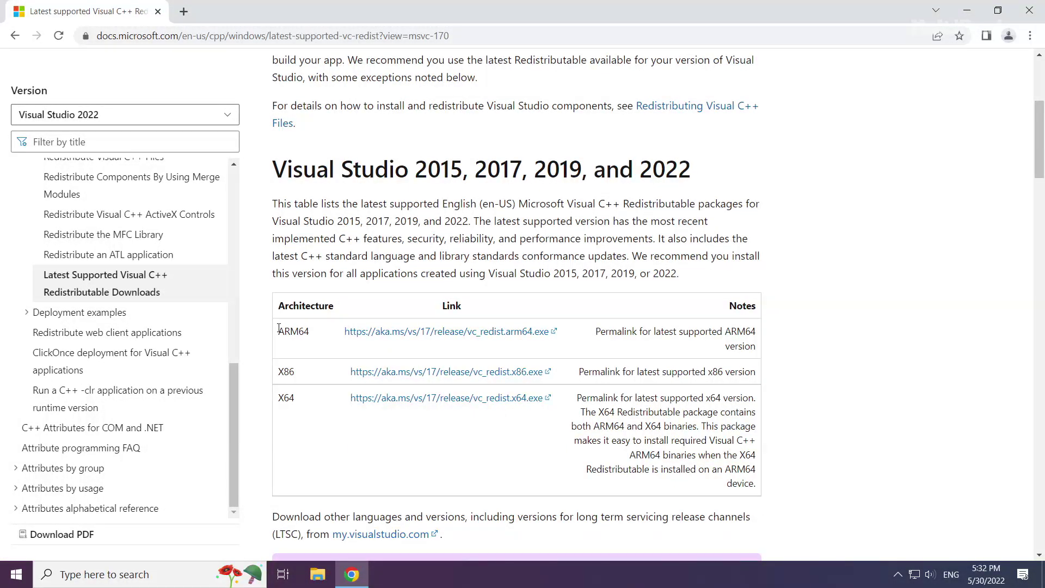
{"action": "left_click_drag", "start_coordinate": [279, 328], "coordinate": [580, 398]}
{"action": "left_click", "coordinate": [580, 397]}
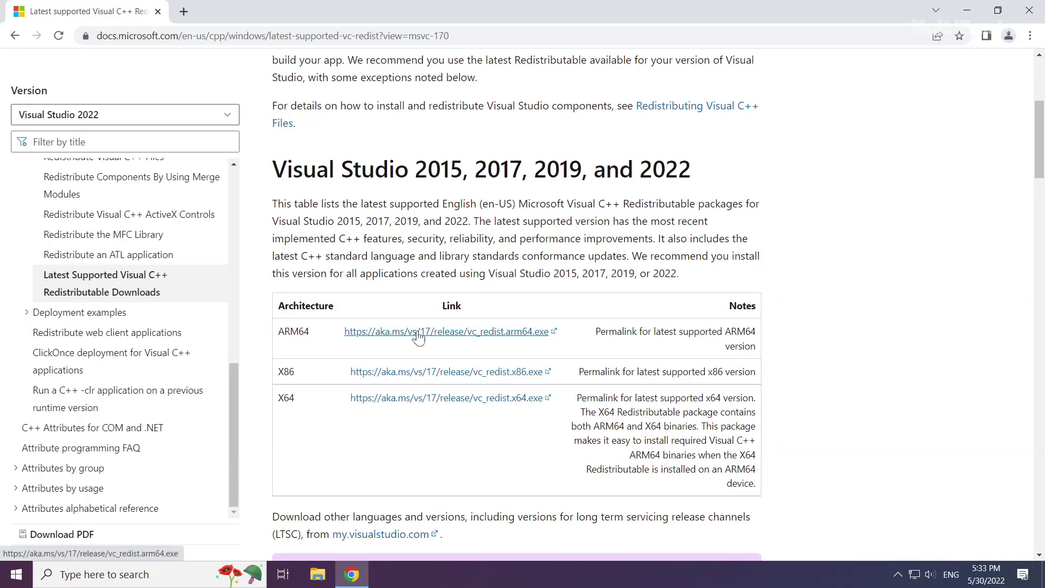
{"action": "left_click", "coordinate": [417, 337]}
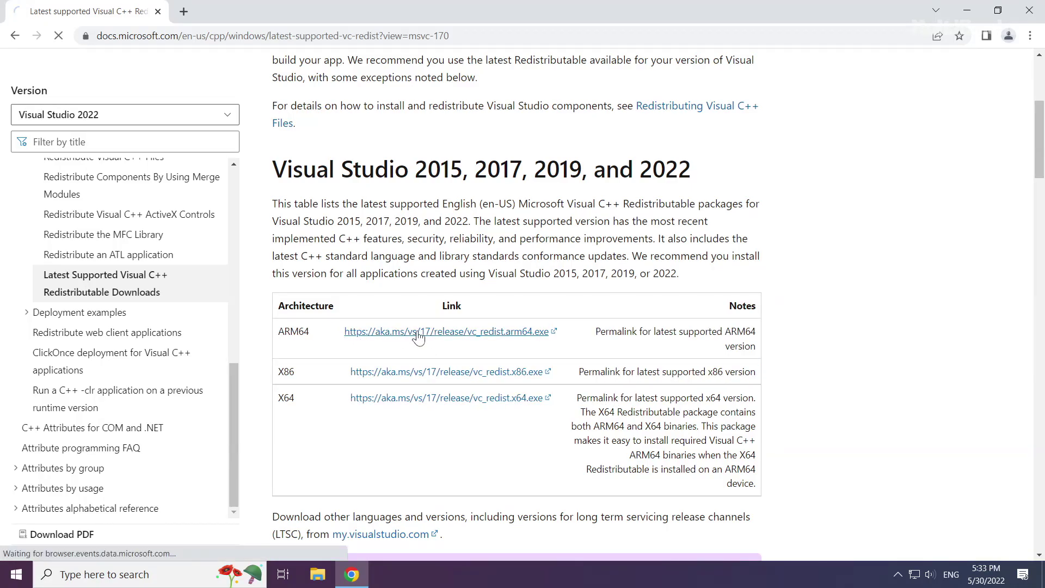
{"action": "left_click", "coordinate": [419, 373]}
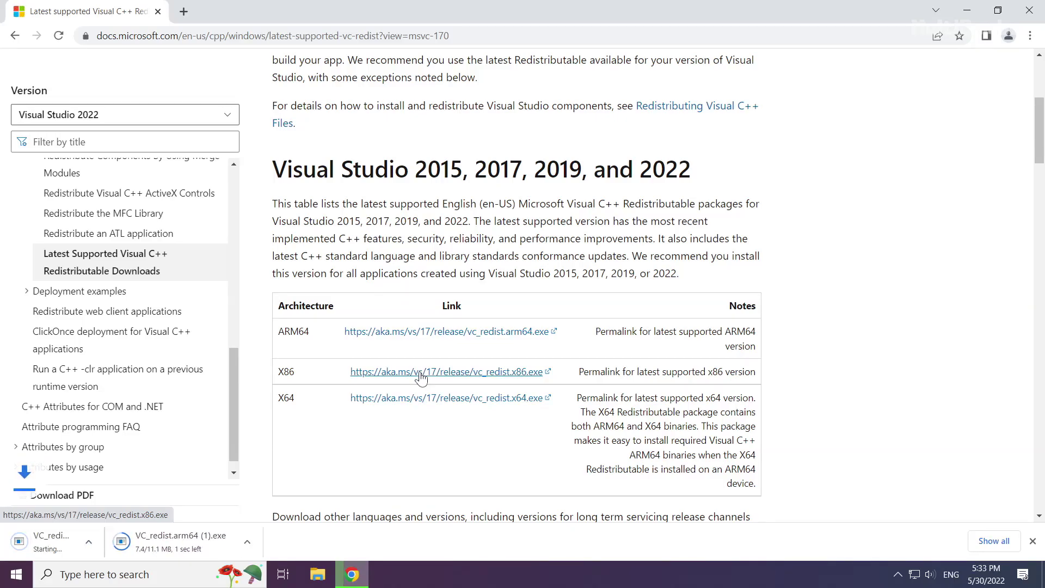
{"action": "left_click", "coordinate": [408, 400]}
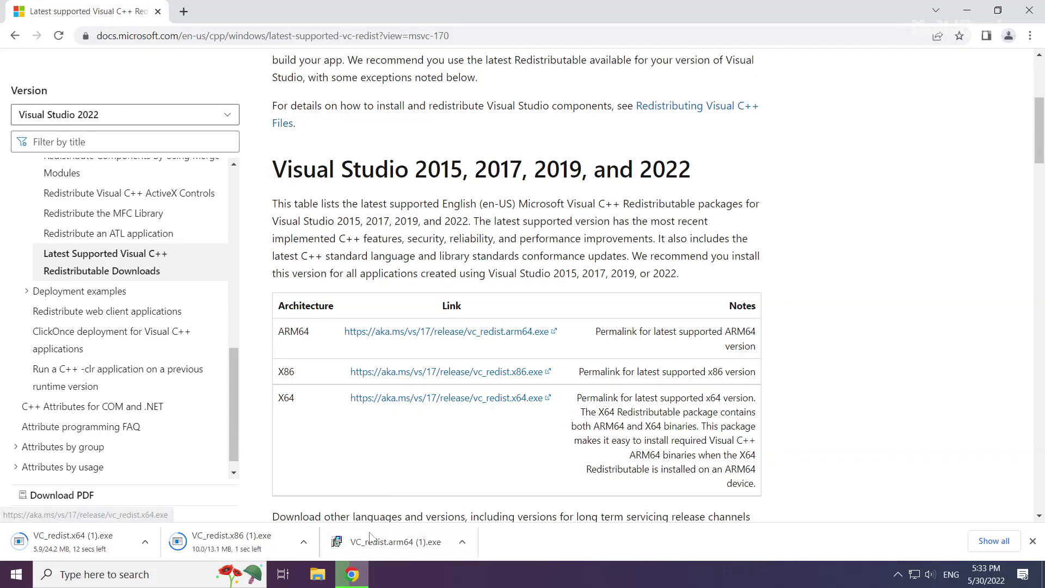
Run the ARM64 Visual C++ redistributable installer, agreeing to its licence terms.
{"action": "left_click", "coordinate": [405, 545]}
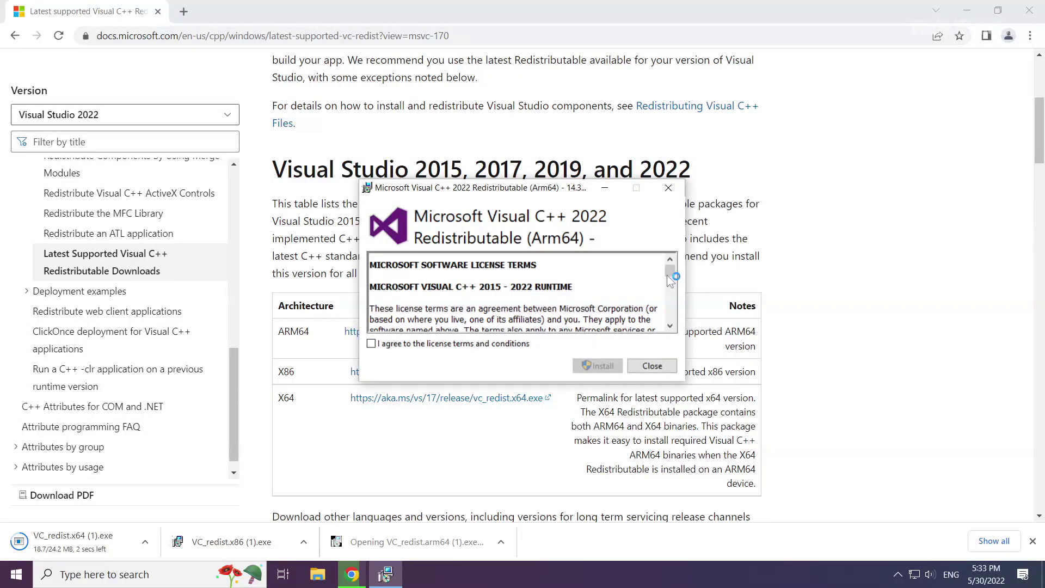
{"action": "left_click_drag", "start_coordinate": [669, 274], "coordinate": [670, 324]}
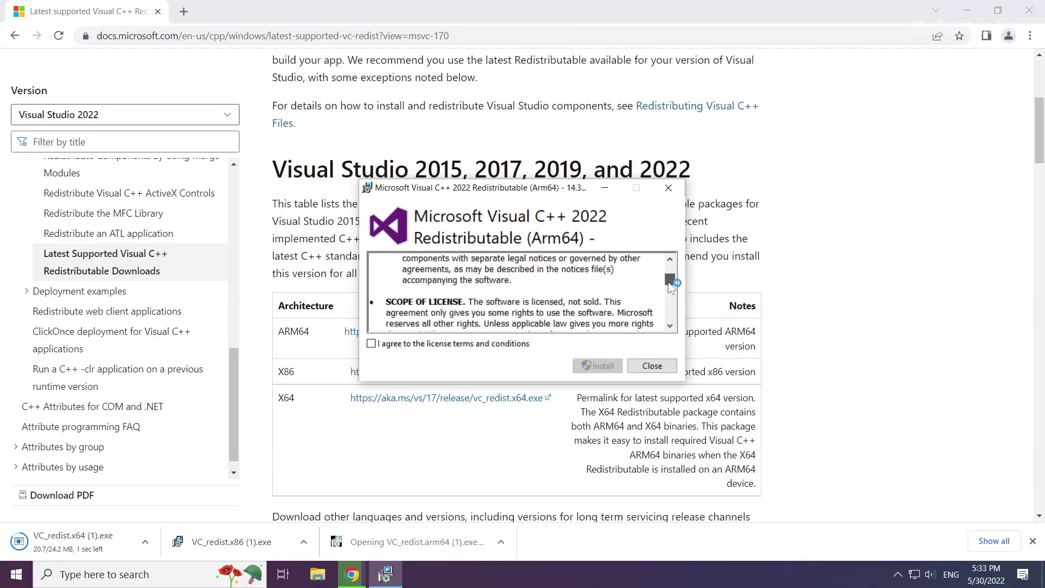
{"action": "left_click", "coordinate": [372, 343]}
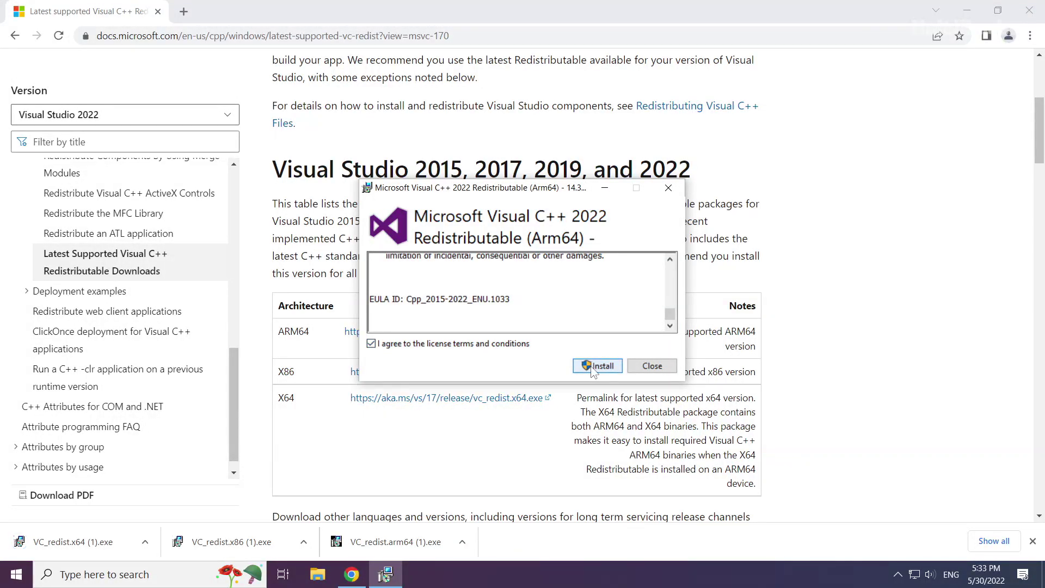
{"action": "left_click", "coordinate": [596, 368]}
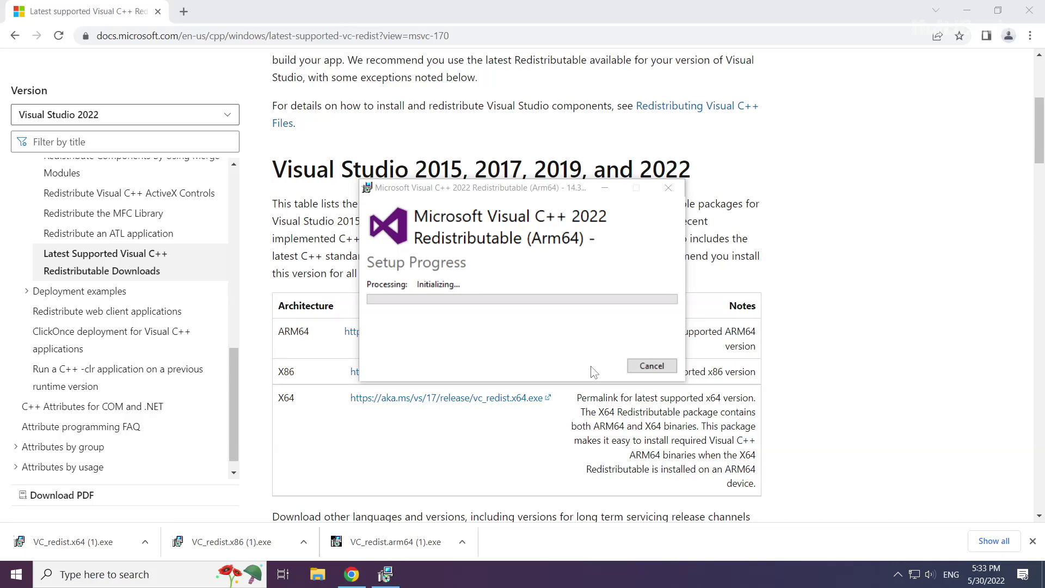
Install the x86 Visual C++ 2015–2022 redistributable and dismiss its success message.
{"action": "left_click", "coordinate": [235, 542]}
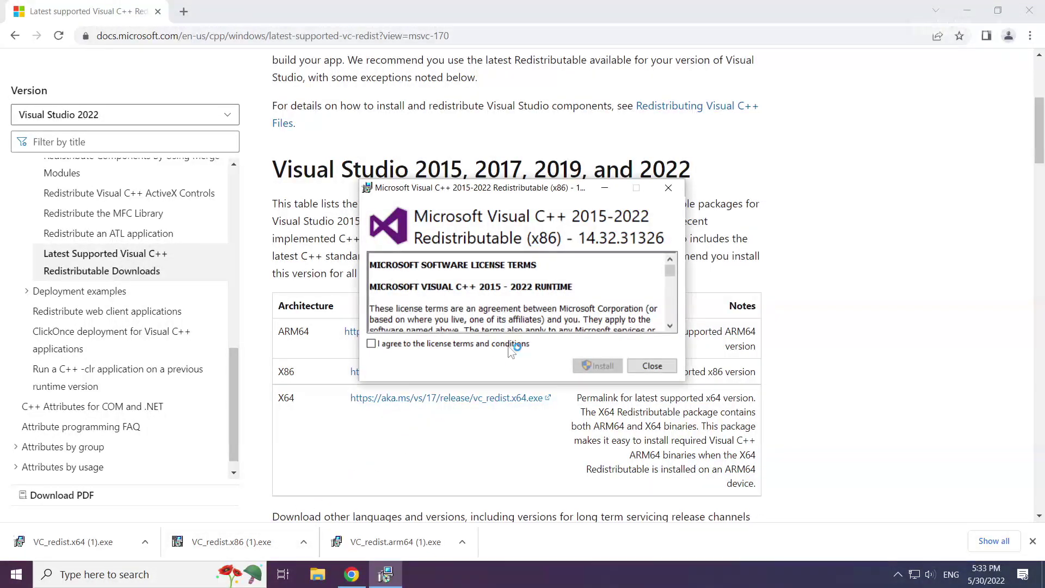
{"action": "left_click_drag", "start_coordinate": [671, 299], "coordinate": [670, 319]}
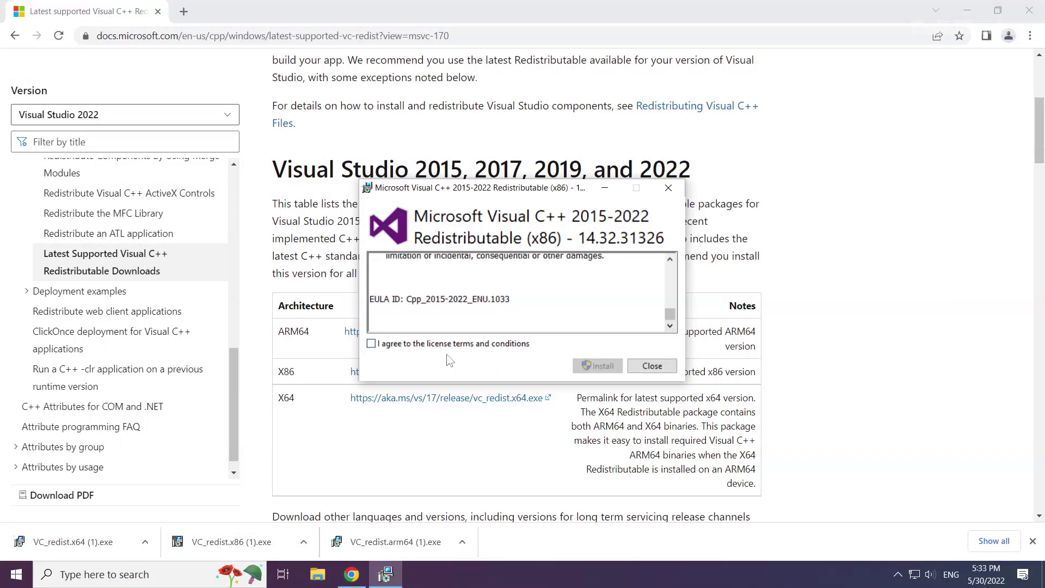
{"action": "left_click", "coordinate": [371, 344]}
{"action": "left_click", "coordinate": [599, 365]}
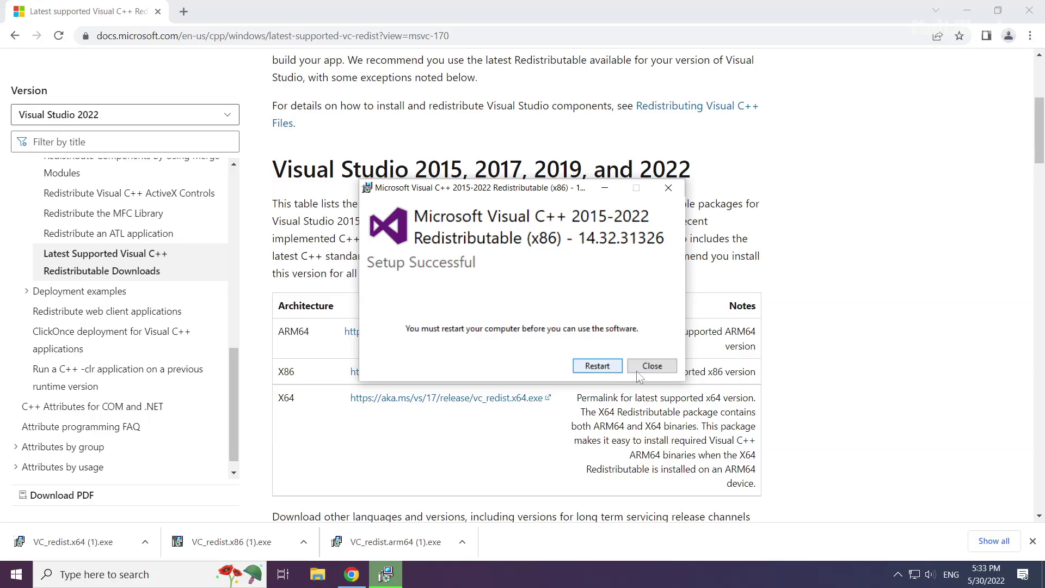
{"action": "left_click", "coordinate": [655, 369]}
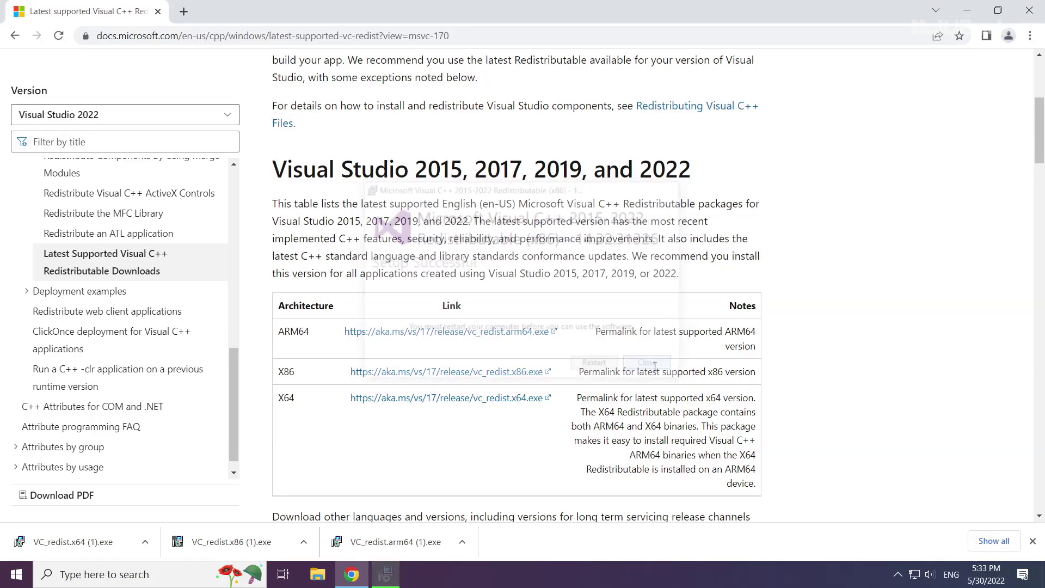
Install the x64 Visual C++ 2015-2022 Redistributable, accepting the license, then close Chrome.
{"action": "left_click", "coordinate": [80, 545]}
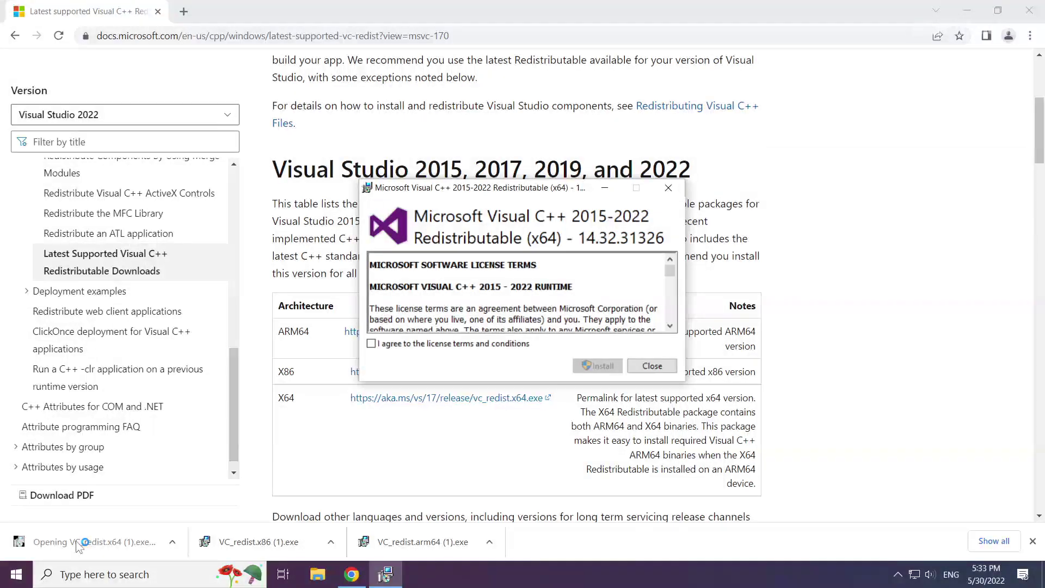
{"action": "left_click_drag", "start_coordinate": [669, 269], "coordinate": [670, 320]}
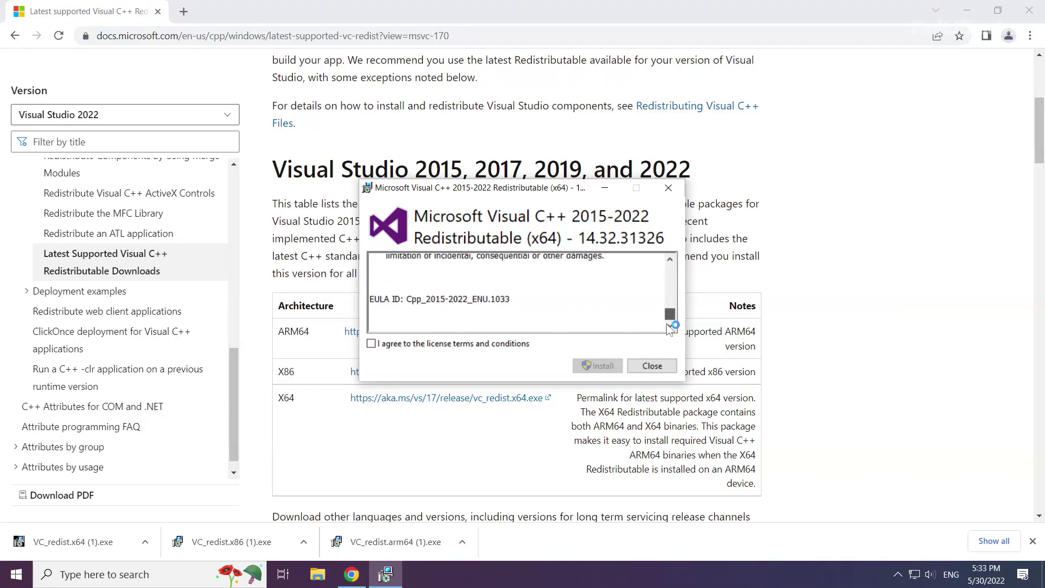
{"action": "left_click", "coordinate": [372, 344]}
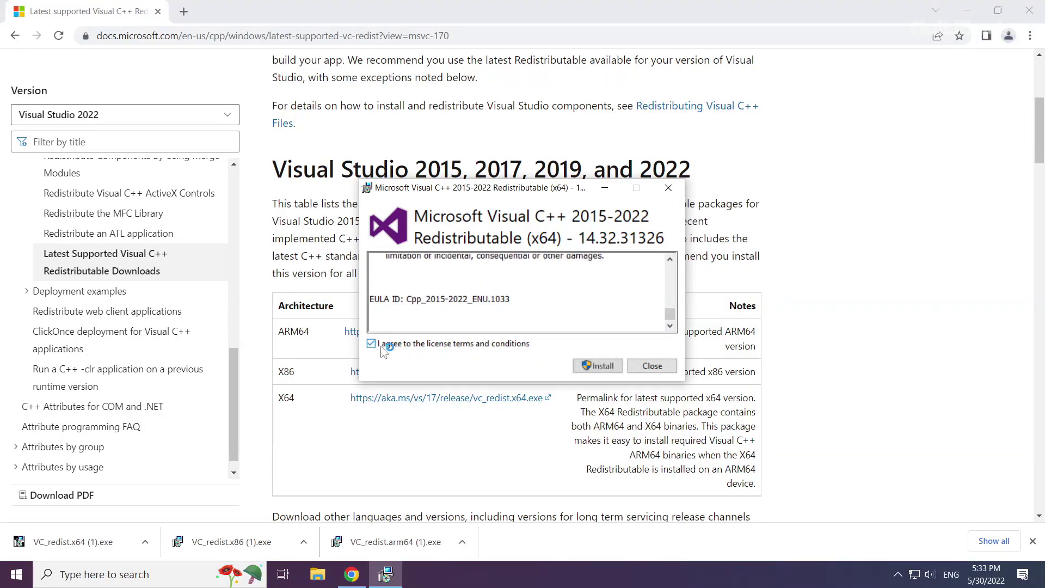
{"action": "left_click", "coordinate": [599, 366]}
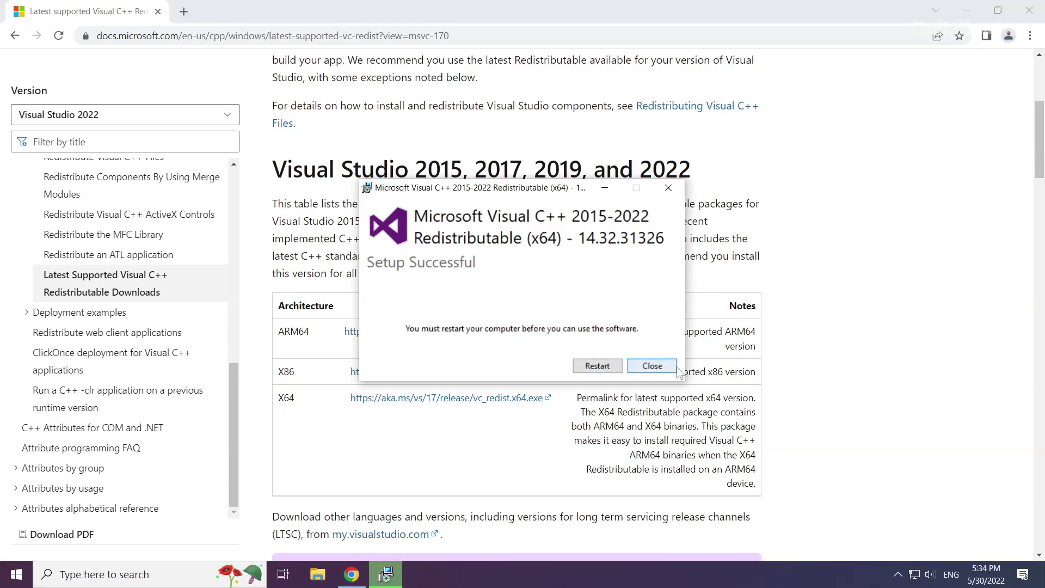
{"action": "left_click", "coordinate": [653, 366]}
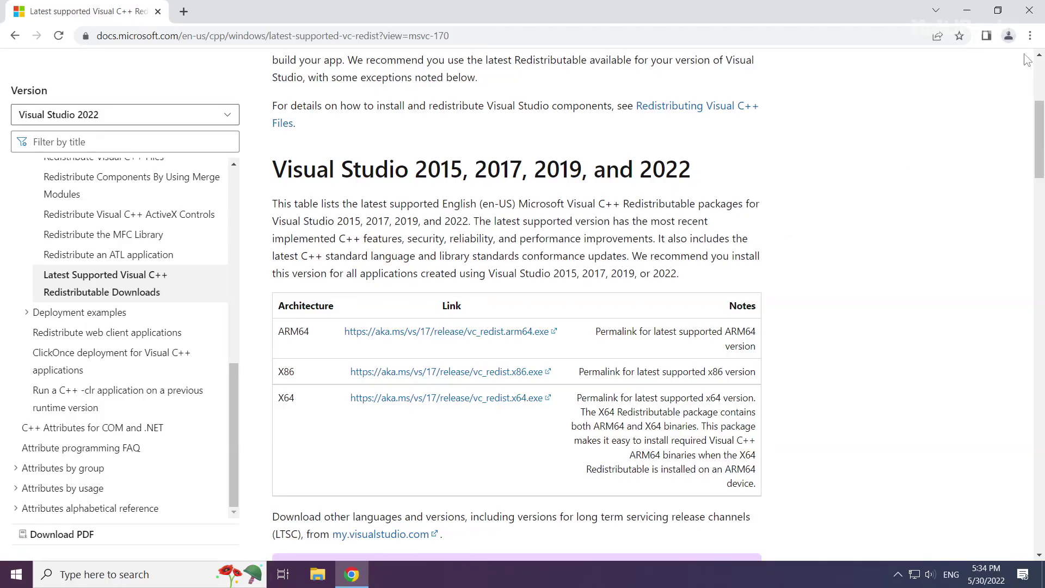
{"action": "left_click", "coordinate": [1028, 11]}
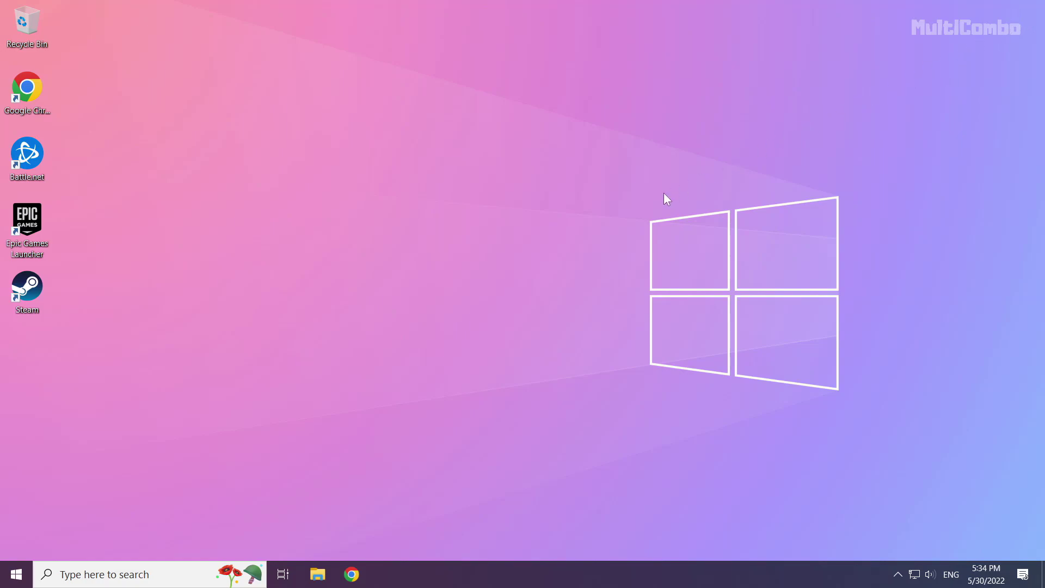
Launch Task Manager from the Start button's Win+X menu.
{"action": "right_click", "coordinate": [17, 580]}
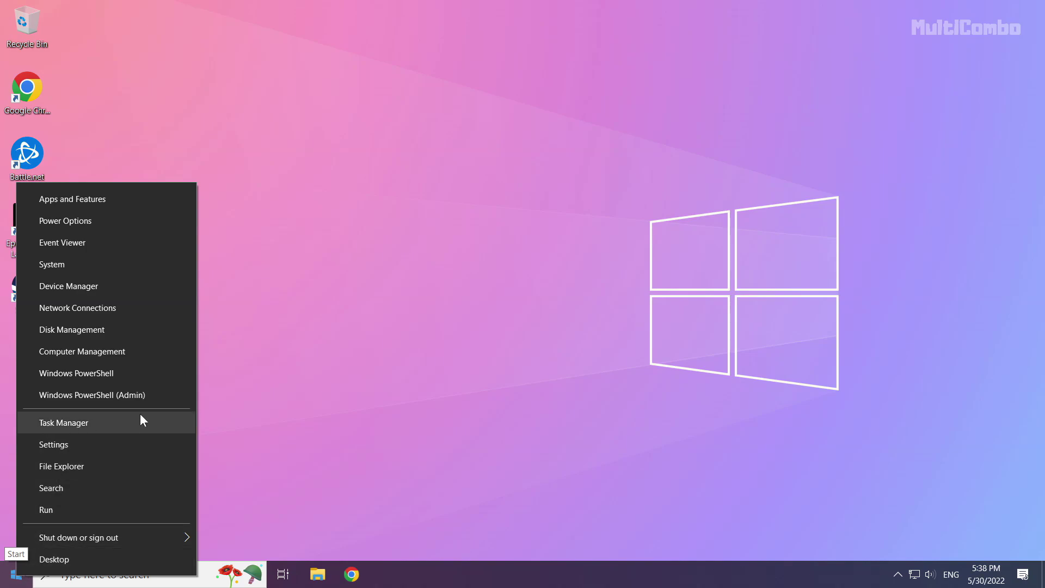
{"action": "left_click", "coordinate": [94, 423]}
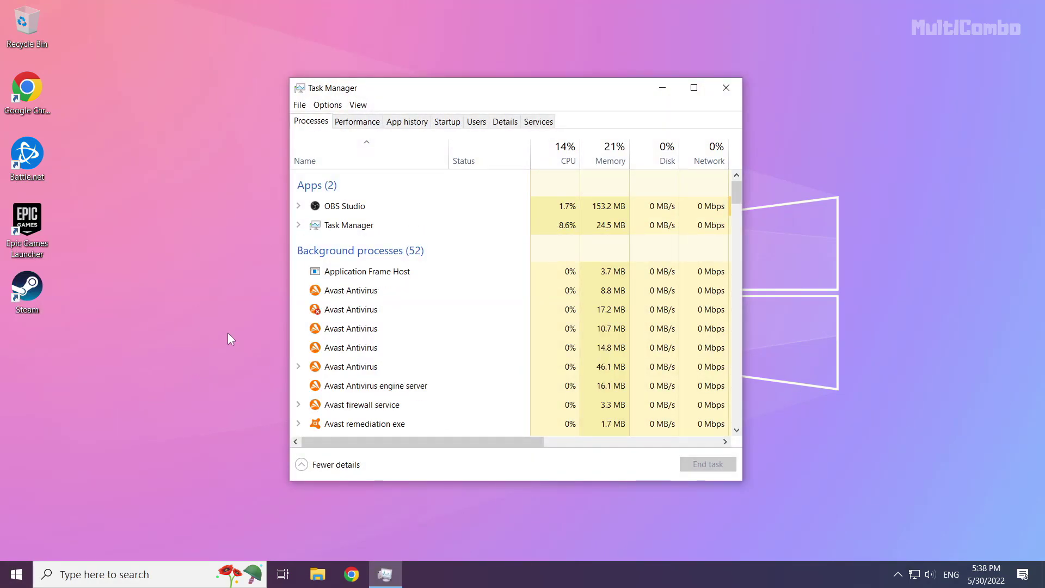
Disable Microsoft Edge and Java Update Scheduler on the Startup tab.
{"action": "left_click", "coordinate": [449, 128]}
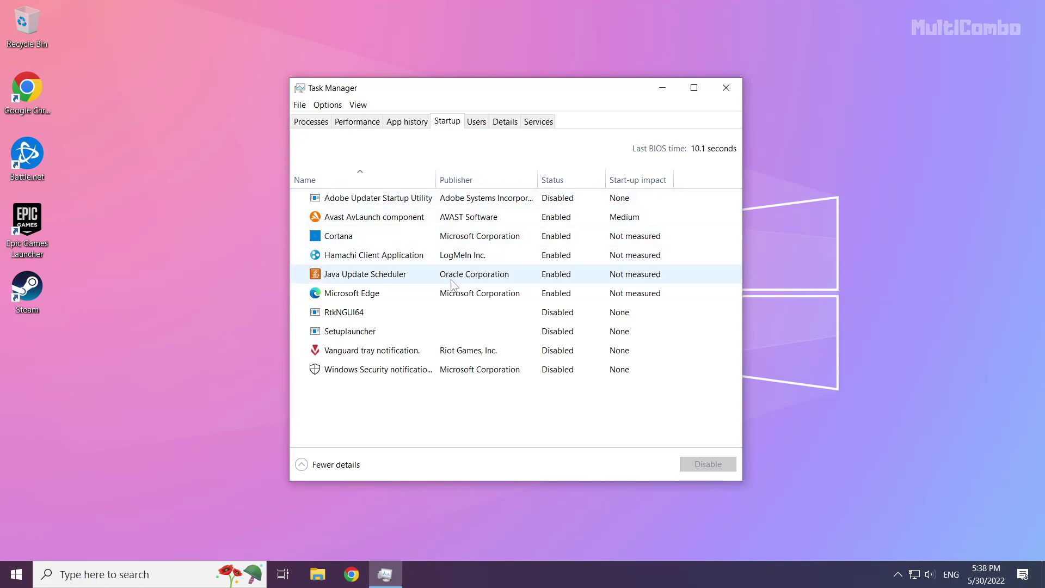
{"action": "left_click", "coordinate": [396, 292]}
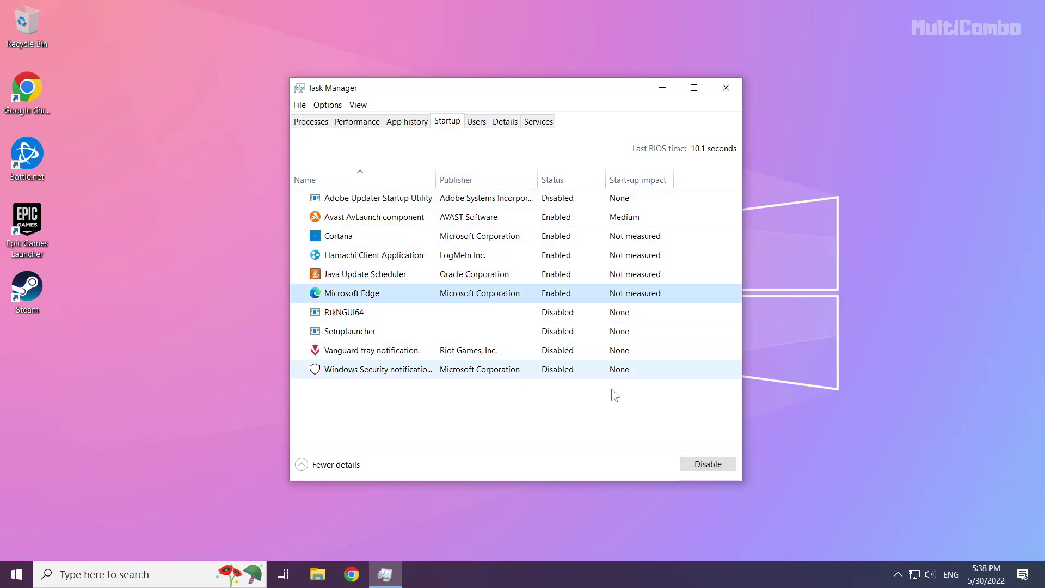
{"action": "left_click", "coordinate": [704, 464]}
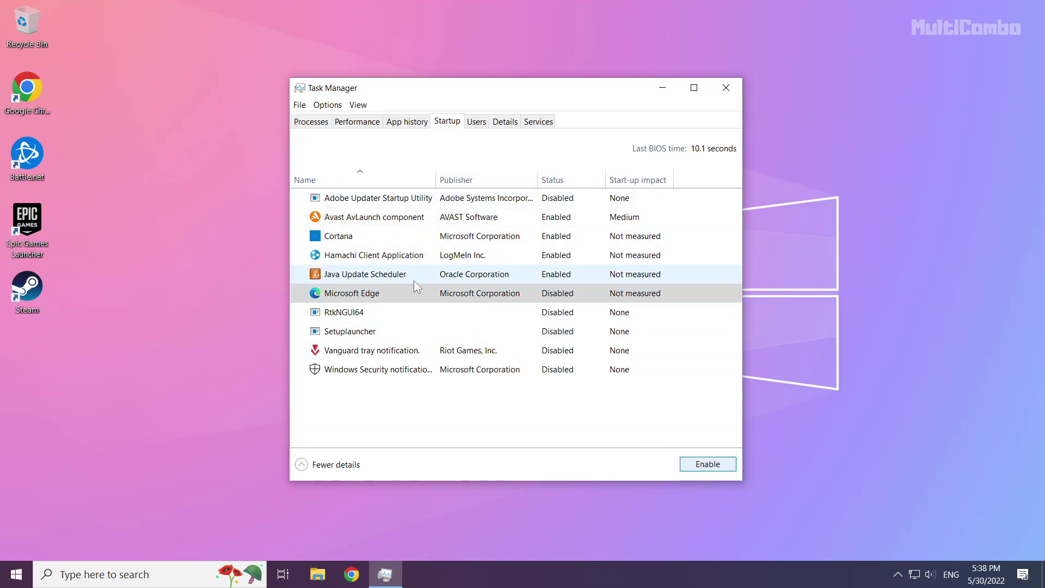
{"action": "left_click", "coordinate": [417, 279]}
{"action": "left_click", "coordinate": [703, 463]}
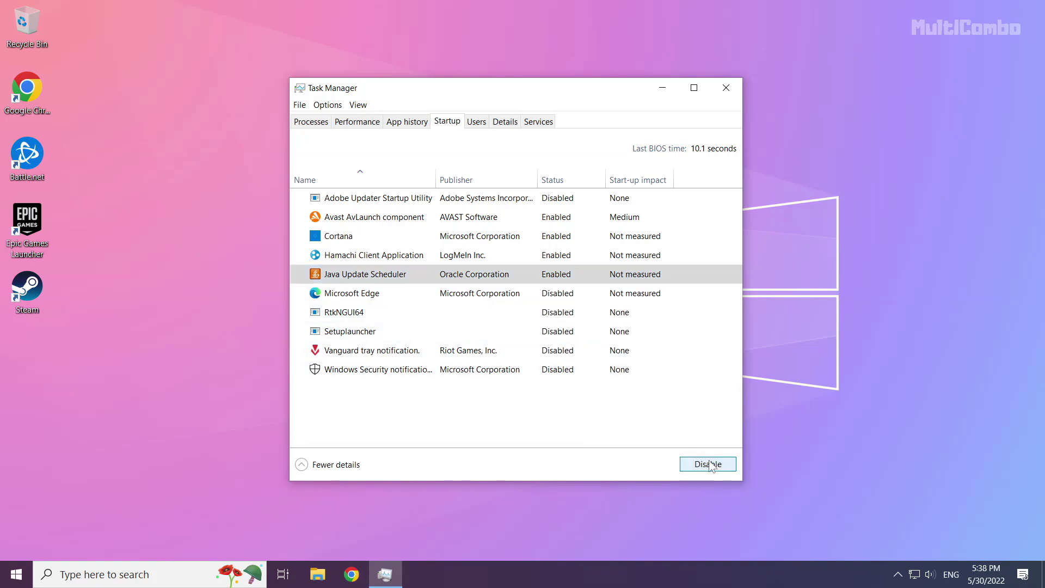
Disable Hamachi Client Application and Cortana at startup, then close Task Manager.
{"action": "left_click", "coordinate": [443, 257]}
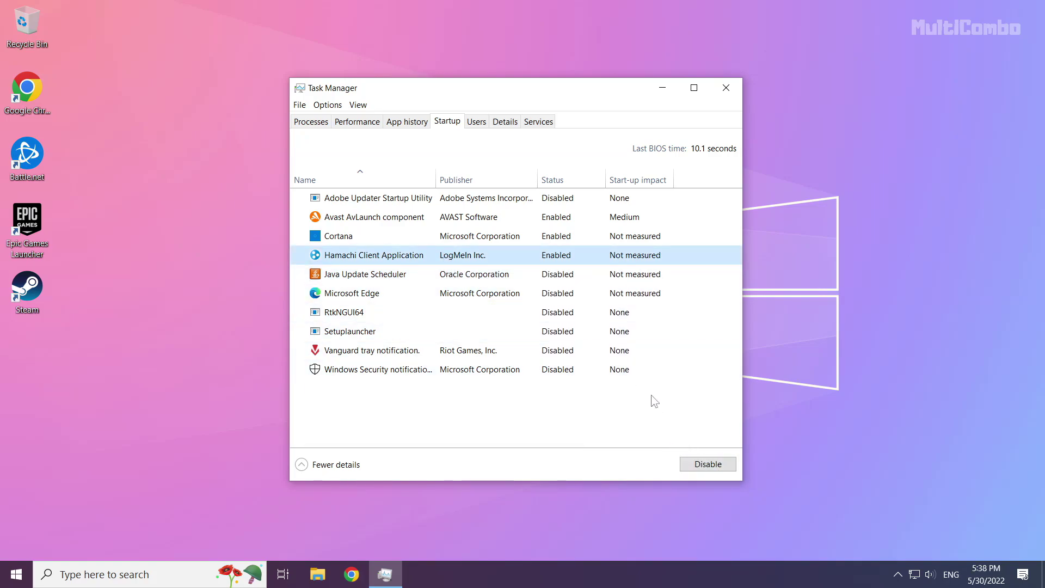
{"action": "left_click", "coordinate": [721, 465]}
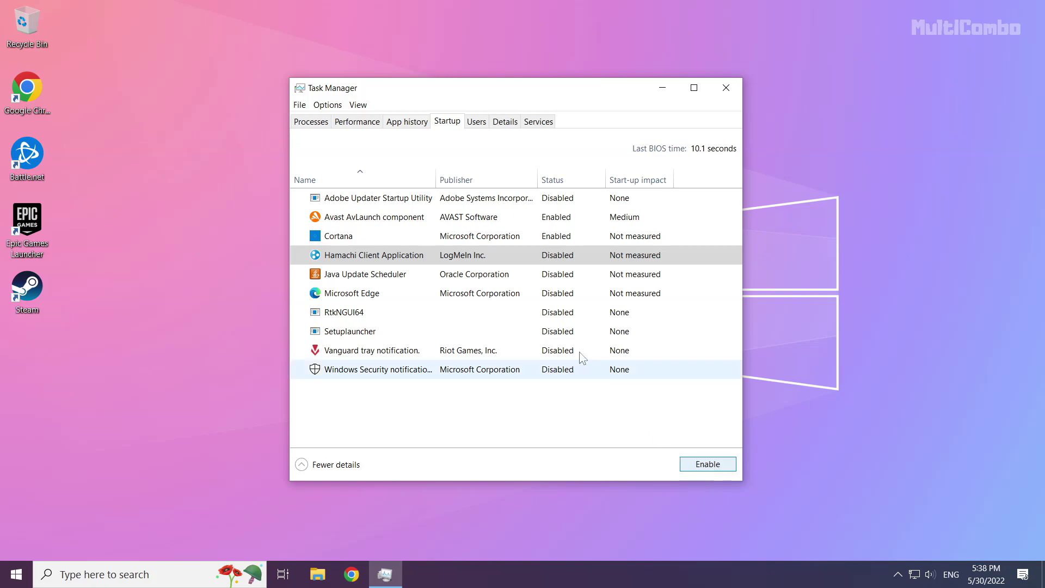
{"action": "left_click", "coordinate": [503, 241]}
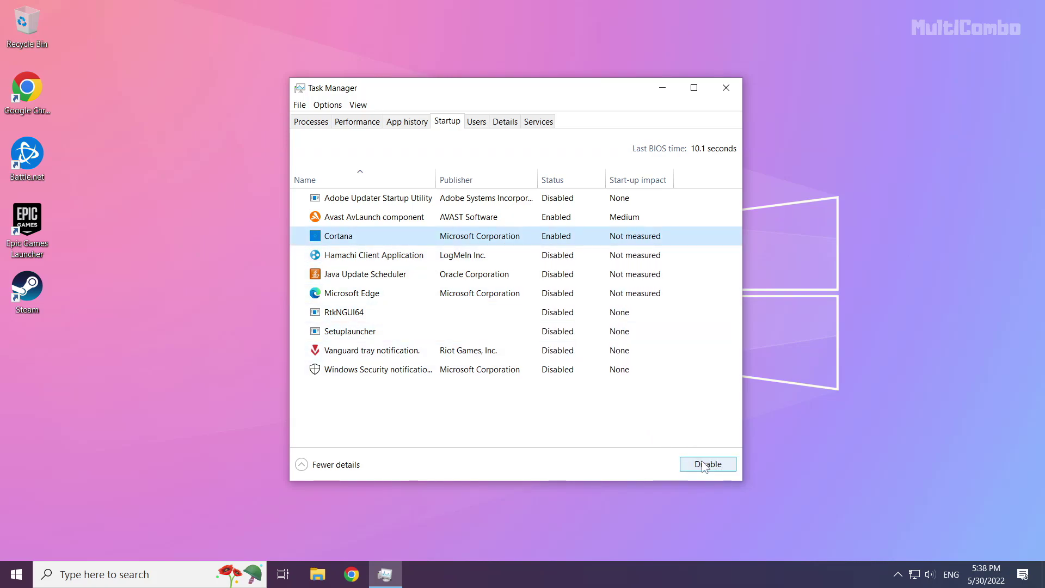
{"action": "left_click", "coordinate": [709, 466]}
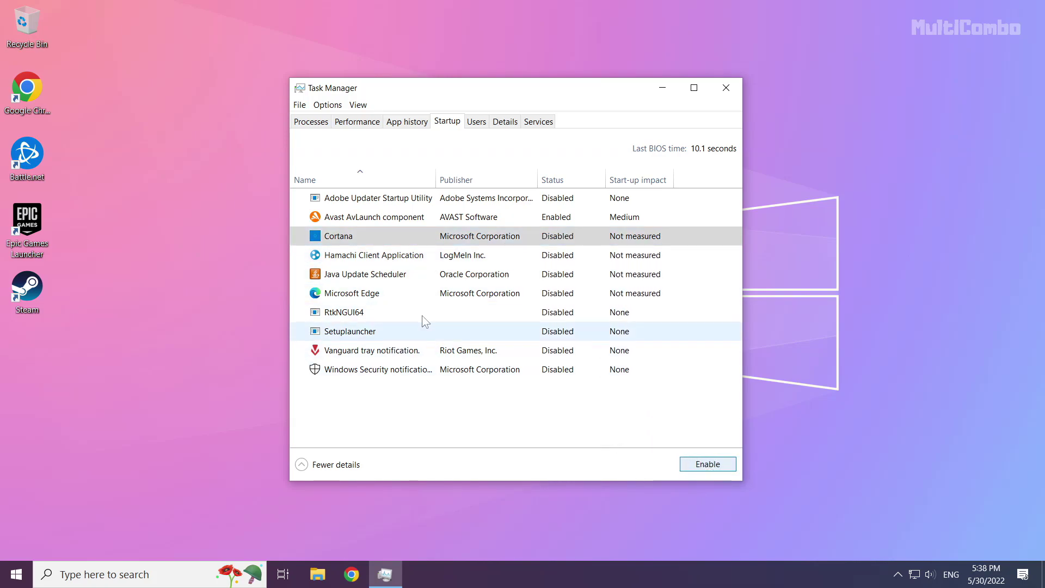
{"action": "left_click", "coordinate": [727, 90]}
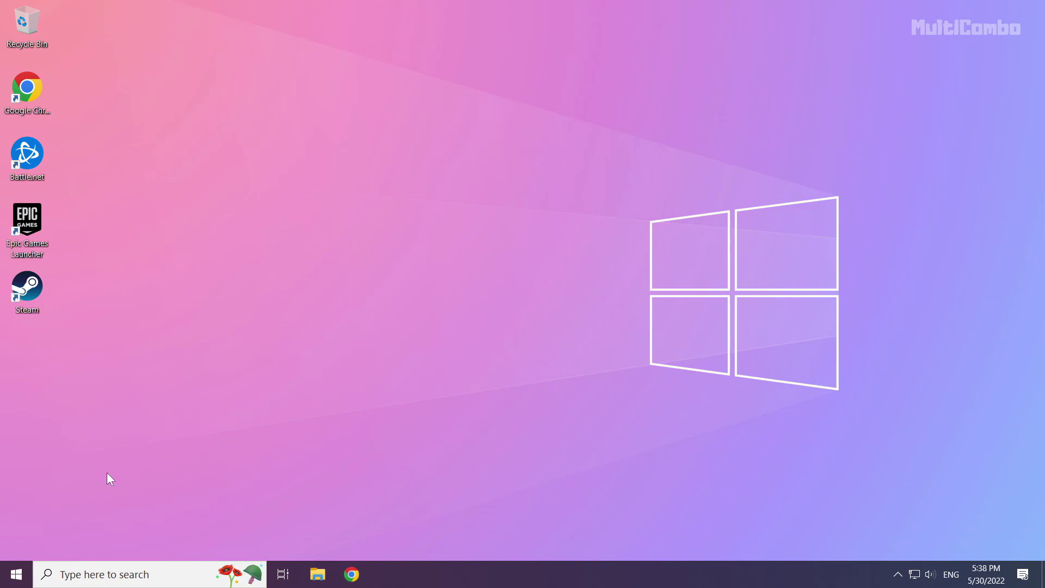
Show the Start menu's power options: Sleep, Shut down and Restart.
{"action": "left_click", "coordinate": [16, 575]}
{"action": "left_click", "coordinate": [16, 543]}
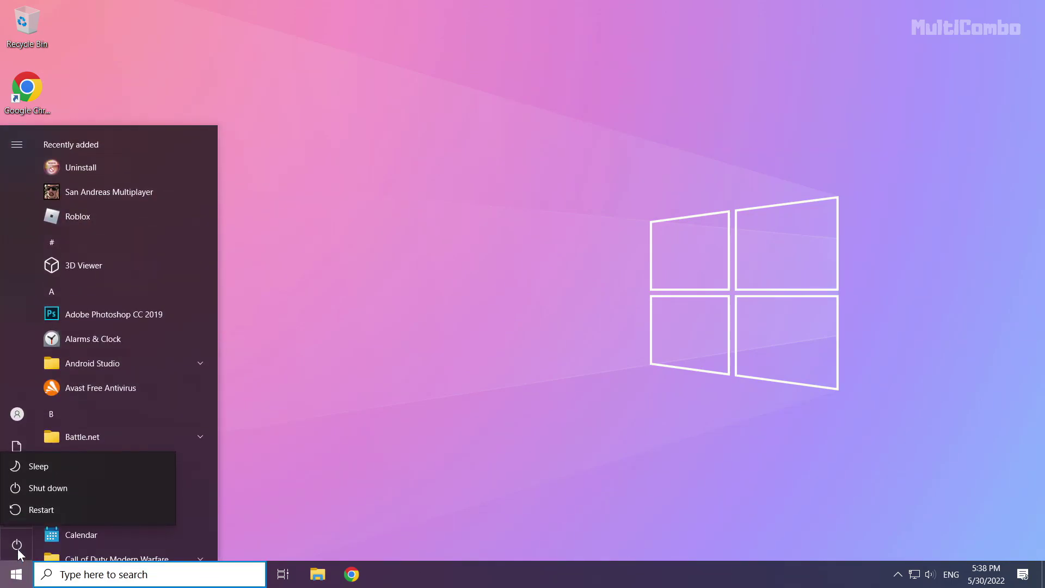